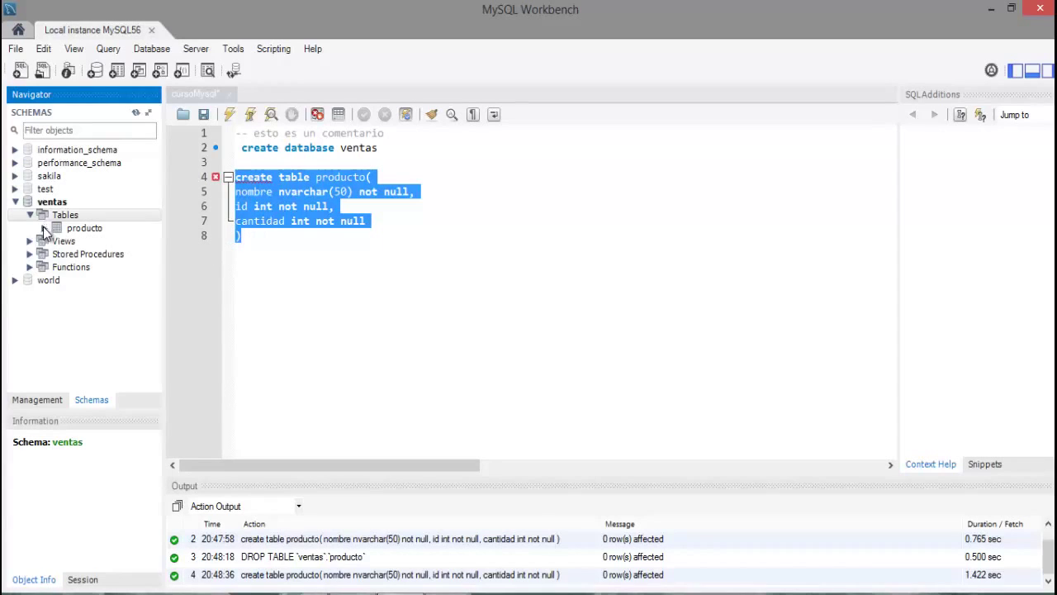
Expand the producto table under the ventas schema and view its columns.
click(46, 229)
click(84, 228)
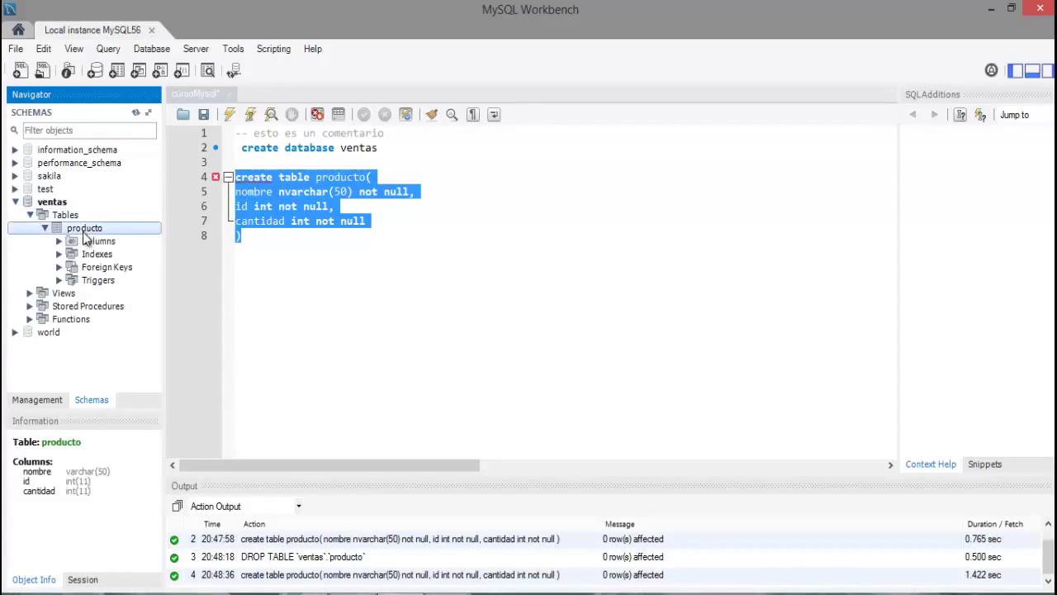
click(299, 285)
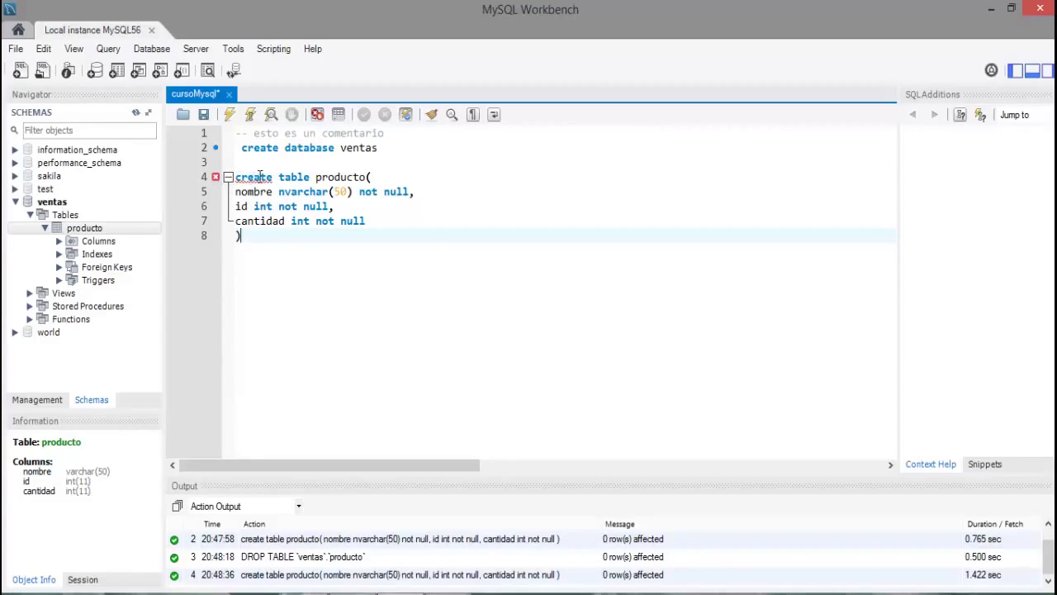
Comment out the "create database ventas" statement in the cursoMysql script.
drag(242, 147, 325, 257)
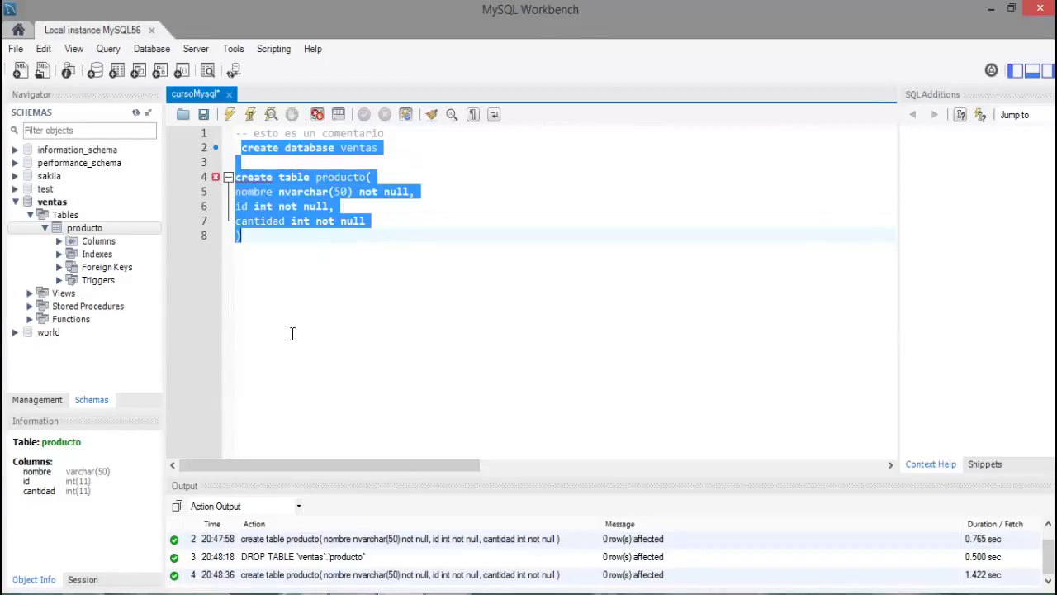
click(249, 160)
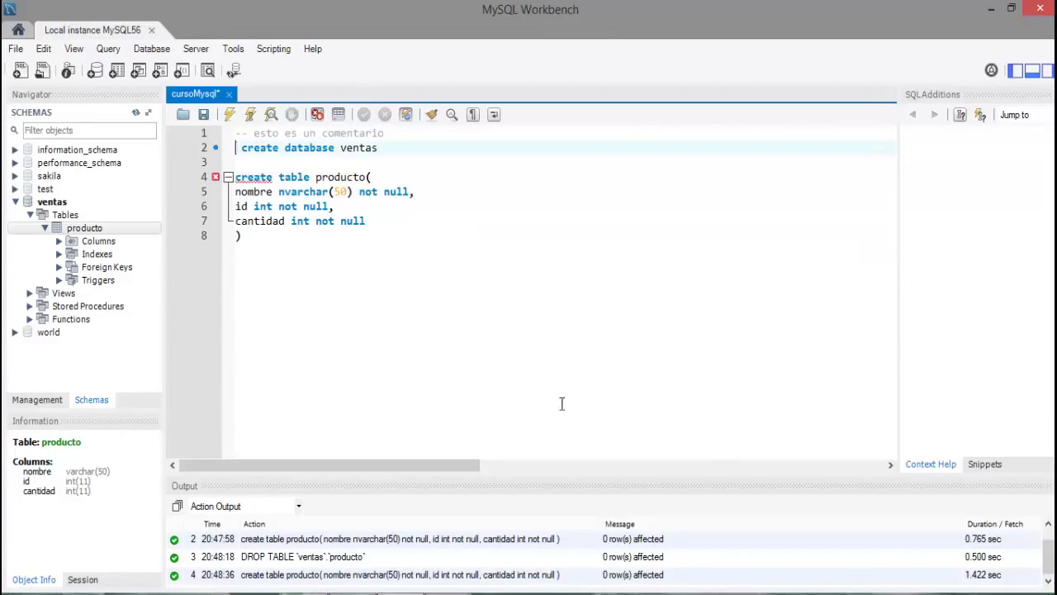
right_click(606, 401)
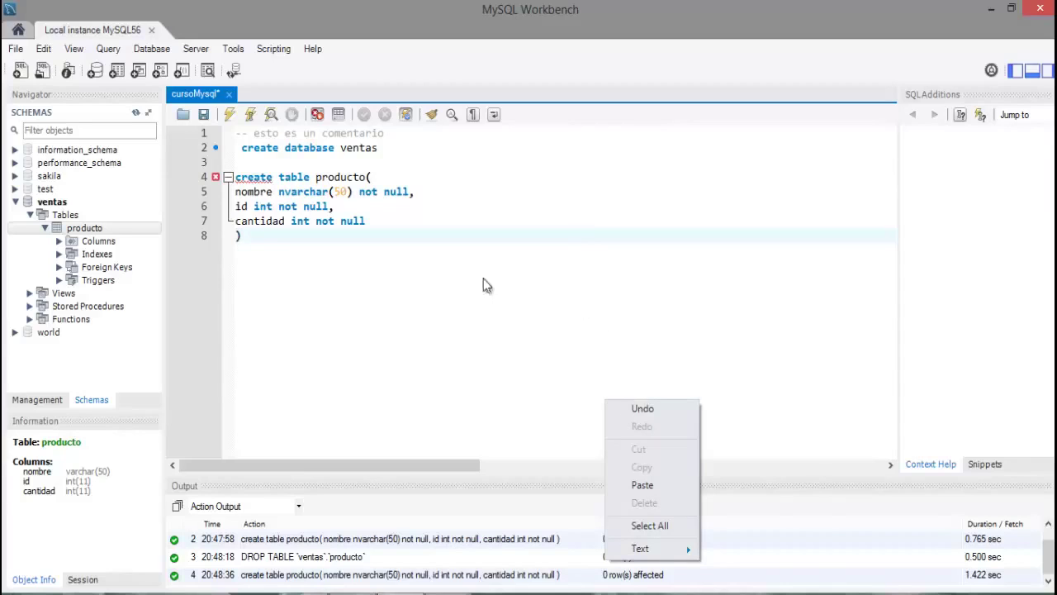
drag(237, 177, 273, 236)
click(239, 148)
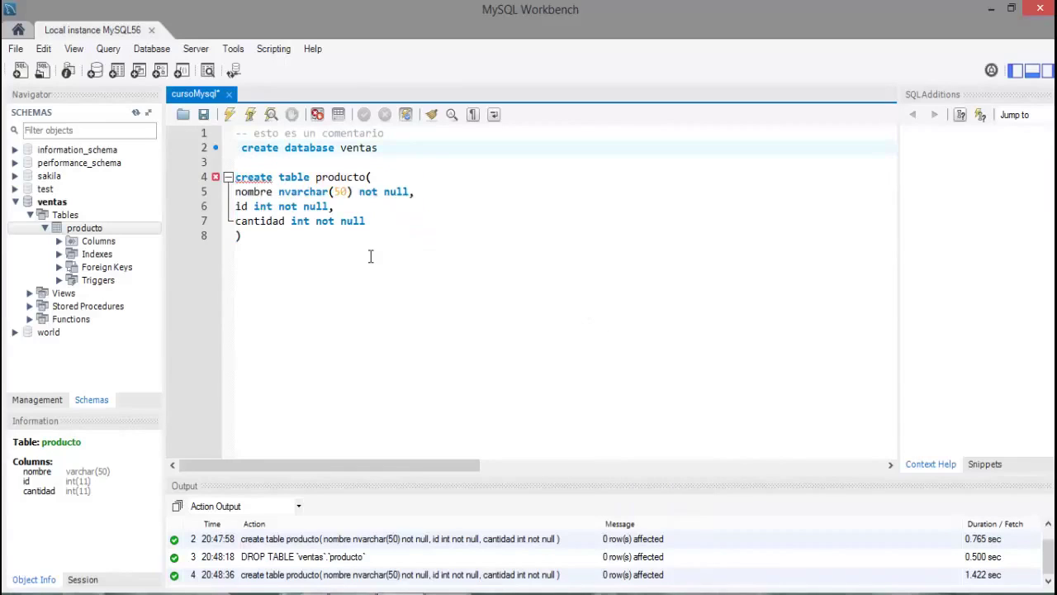
key(ctrl+slash)
click(370, 256)
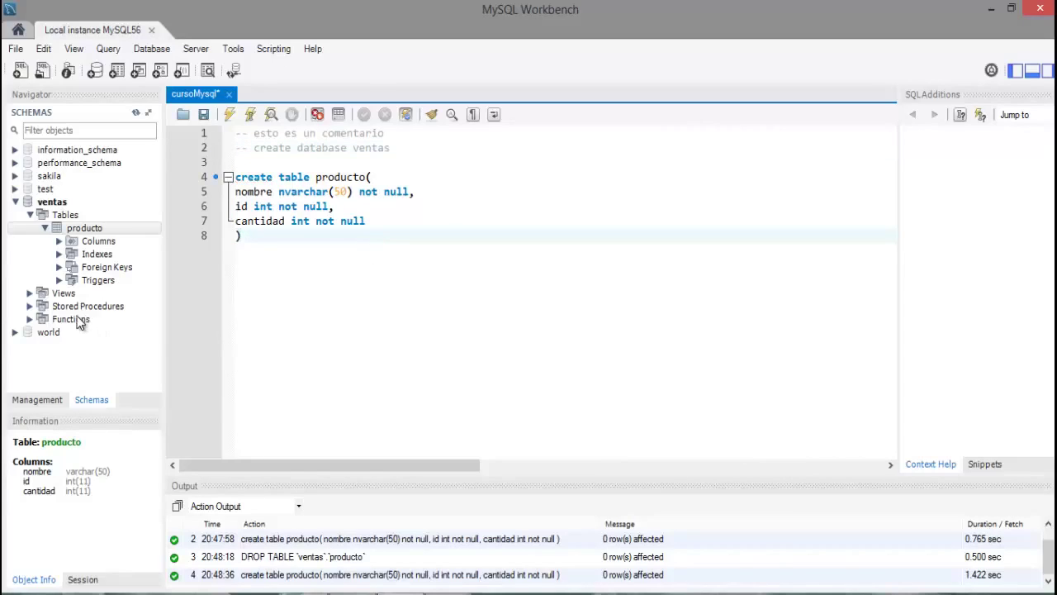
Start creating a new table under Tables in the ventas schema.
click(43, 203)
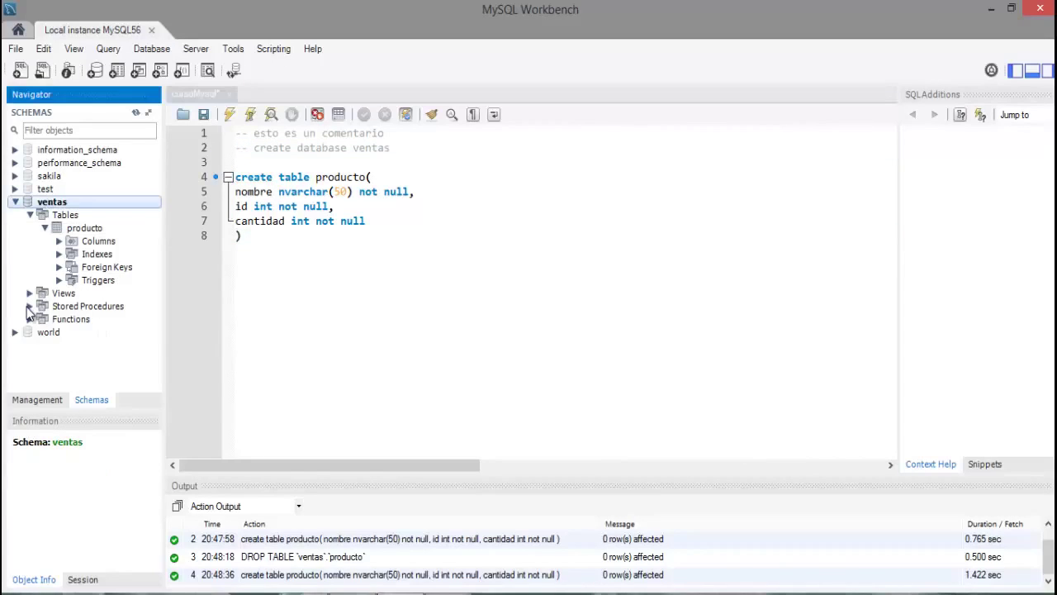
click(81, 232)
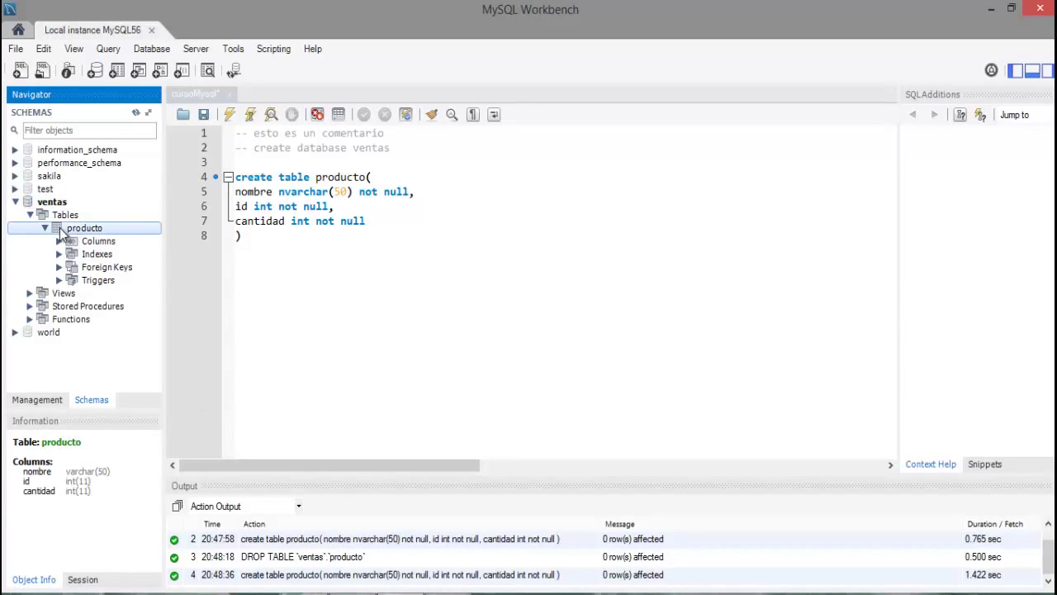
click(61, 217)
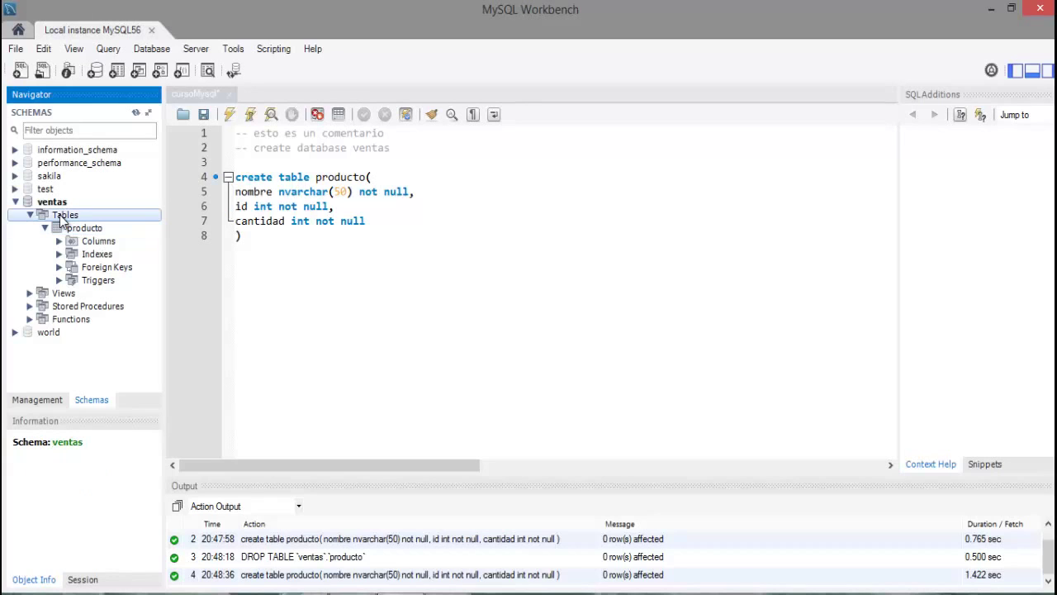
right_click(55, 218)
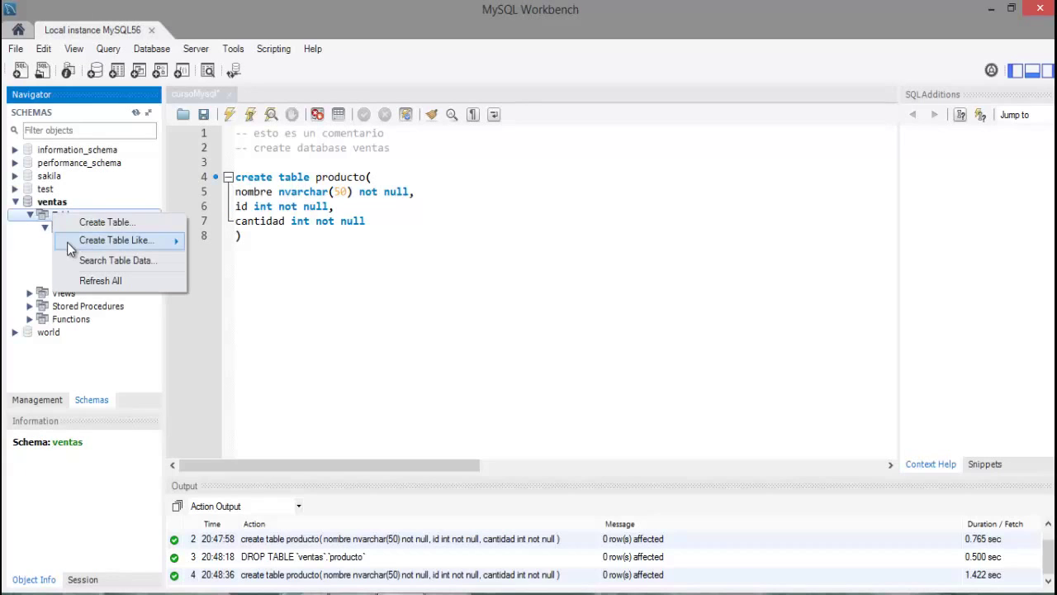
mouse_move(66, 242)
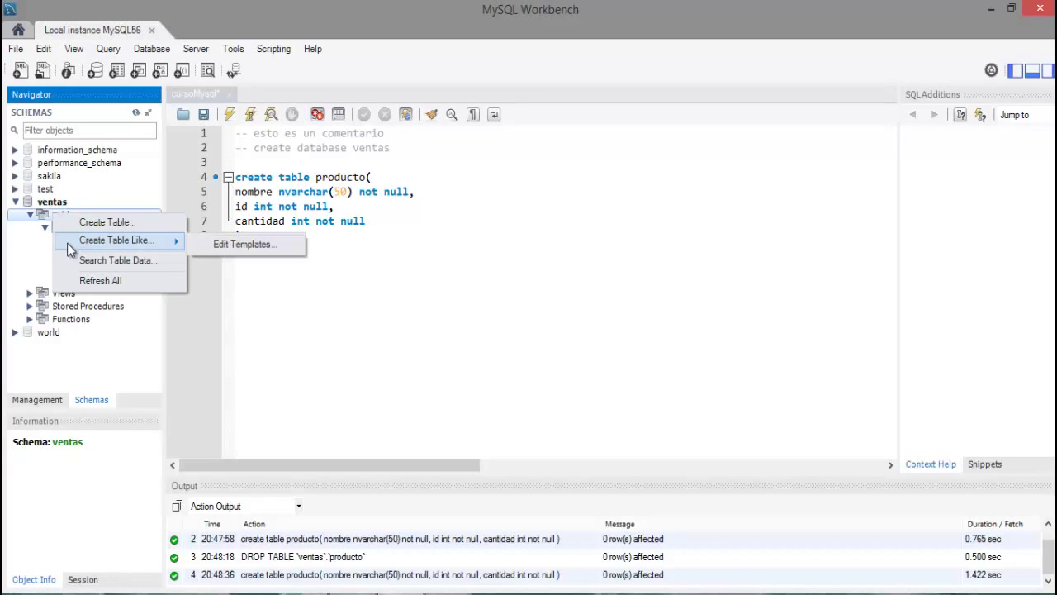
click(125, 224)
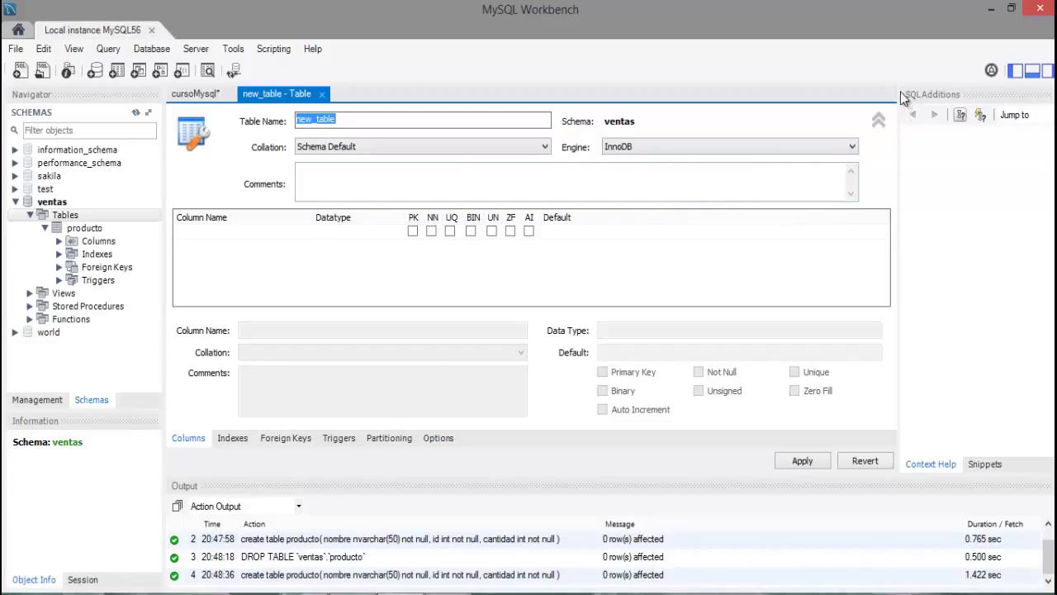
Hide the SQL Additions sidebar and name the new table clientes.
click(1049, 72)
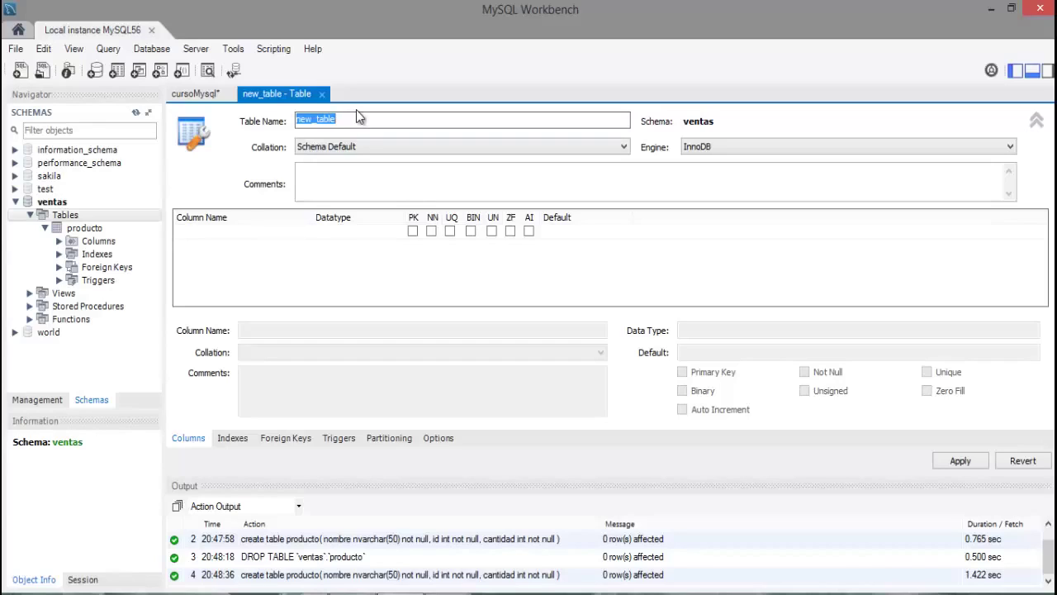
text(clientes)
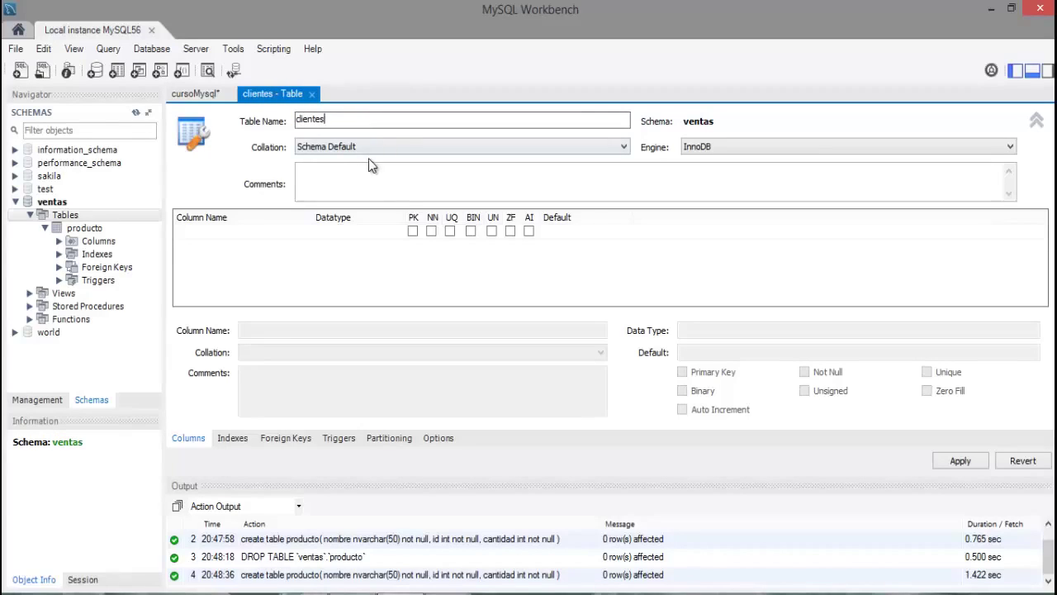
click(335, 186)
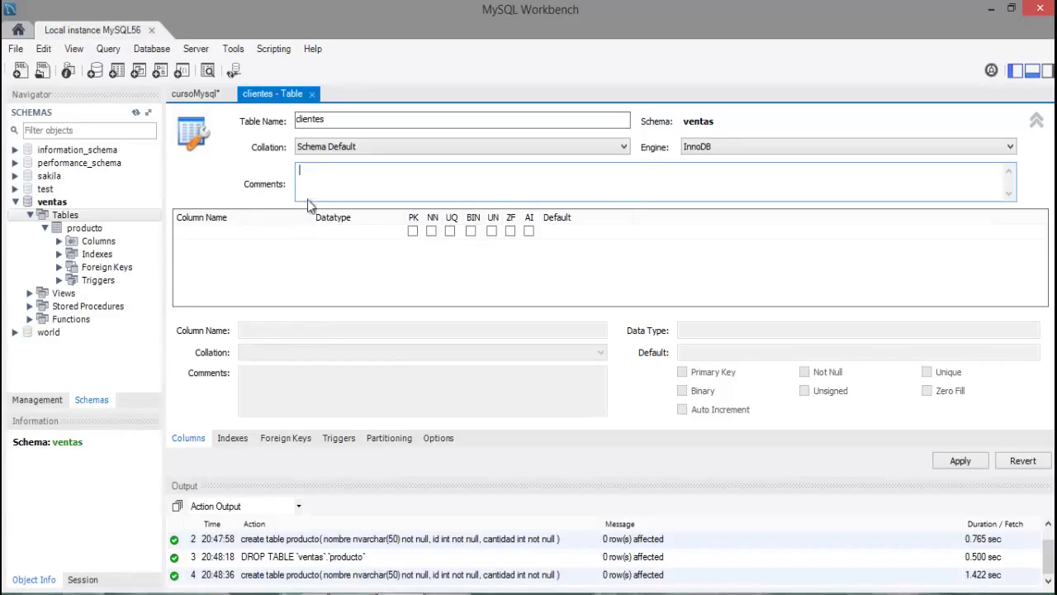
Add an idclientes column of type INT with Not Null enabled and Primary Key disabled.
click(229, 235)
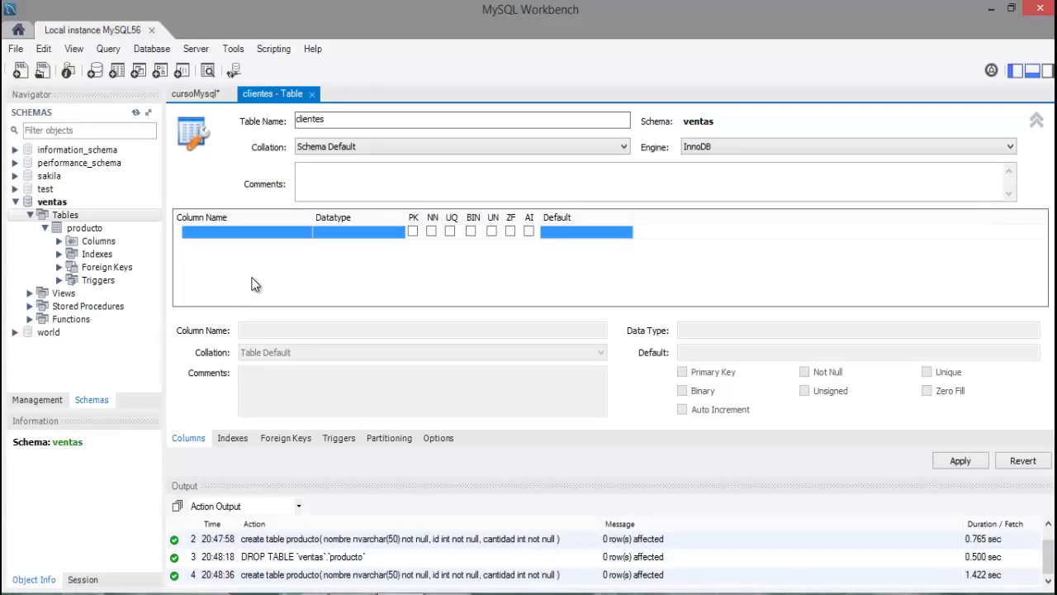
click(217, 235)
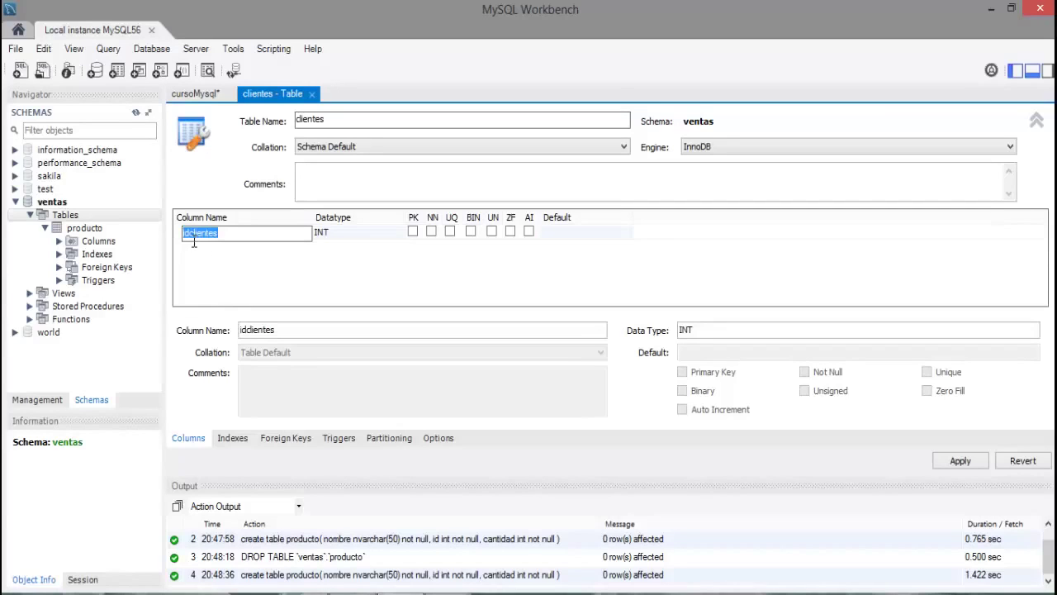
click(247, 238)
click(319, 234)
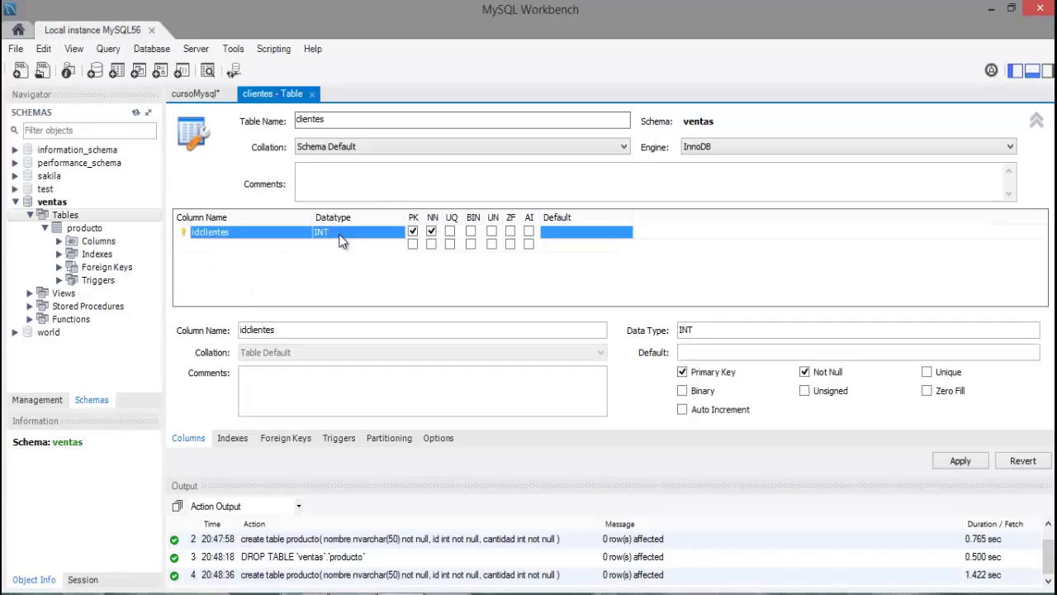
click(418, 233)
click(414, 232)
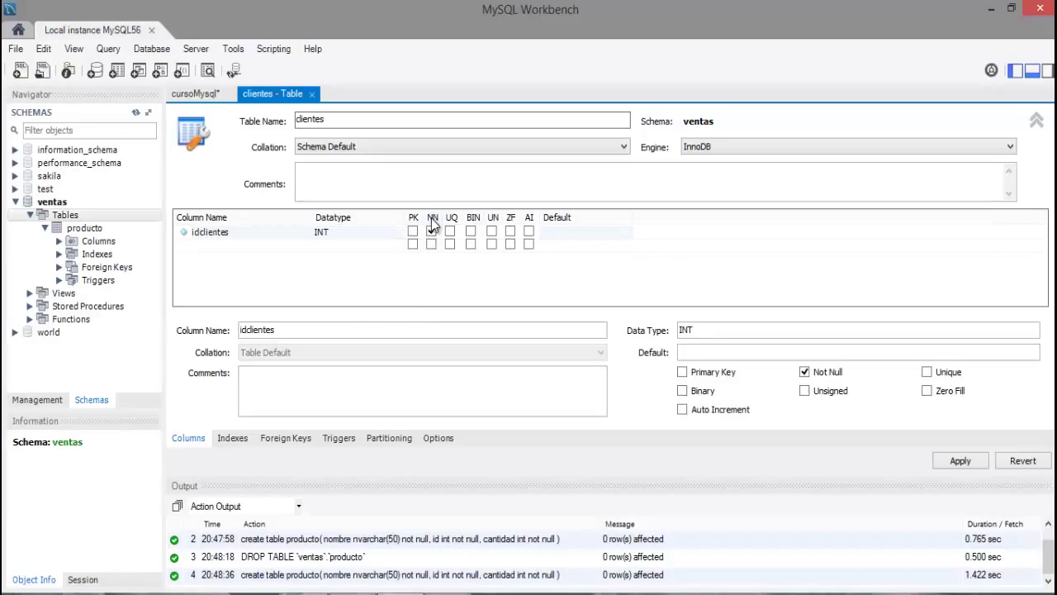
Add a second column to the clientes table named nombre, keeping the default VARCHAR(45) datatype.
click(209, 246)
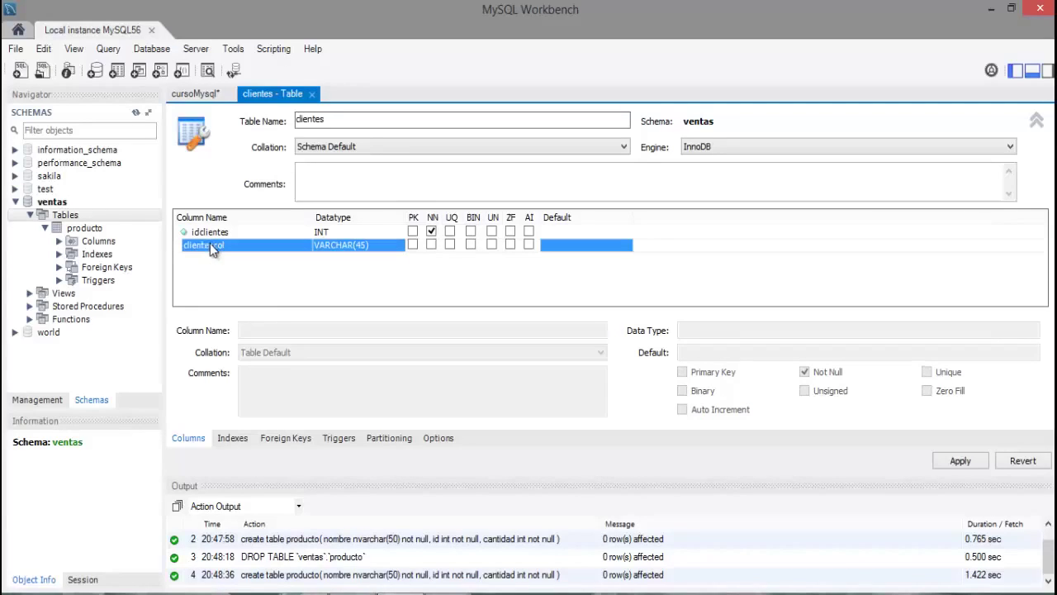
click(210, 244)
click(285, 330)
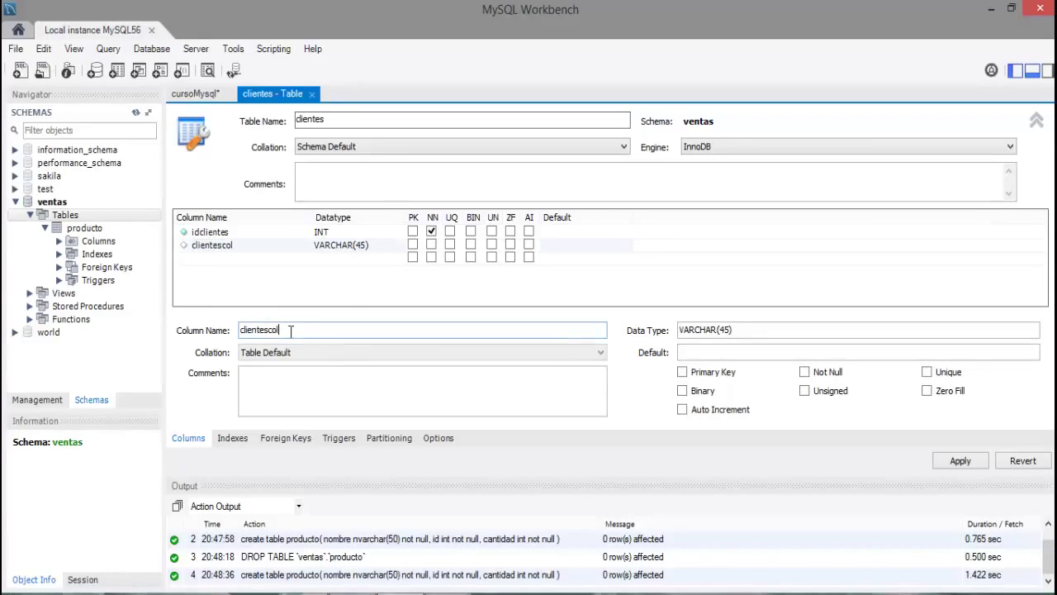
double_click(294, 329)
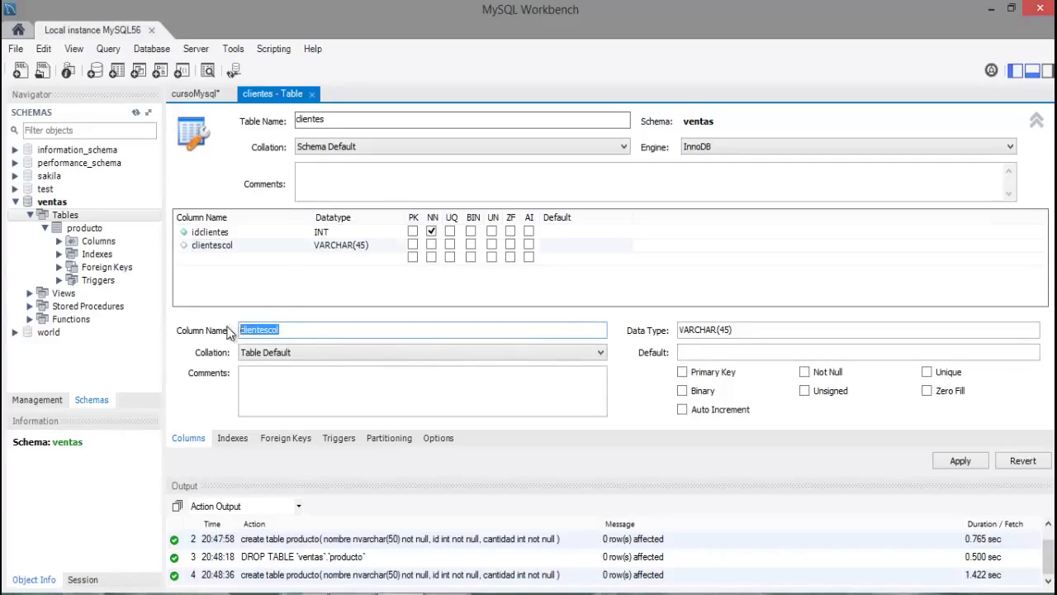
text(nombre)
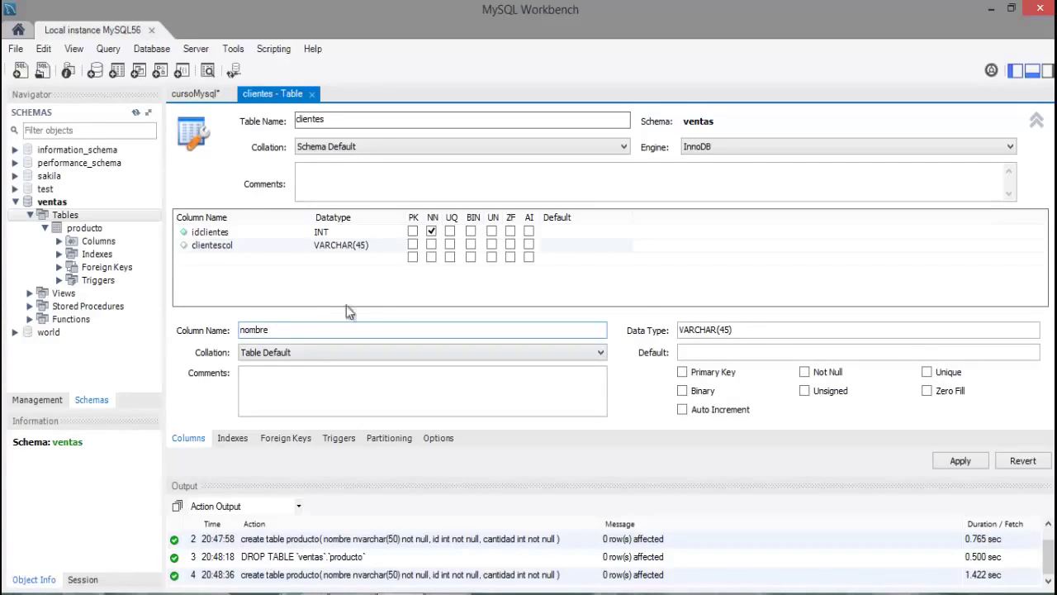
click(711, 330)
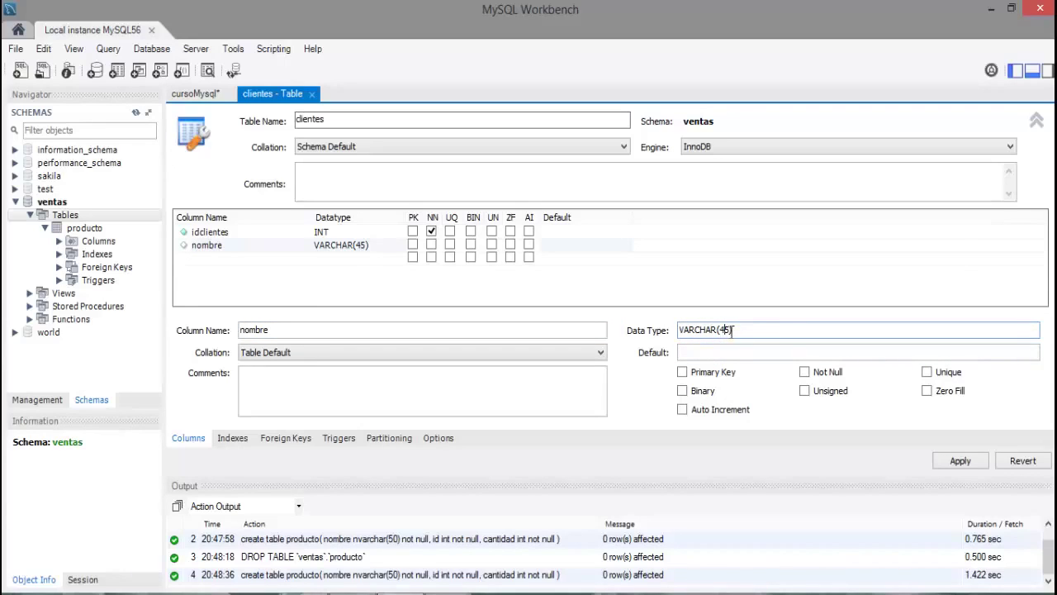
drag(735, 331, 674, 332)
click(743, 330)
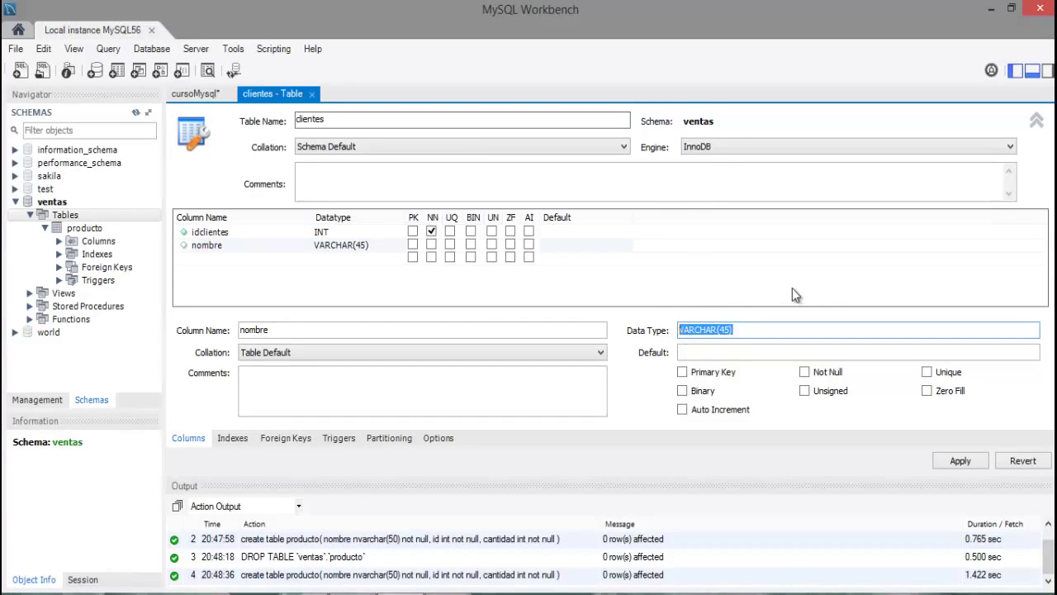
key(BackSpace)
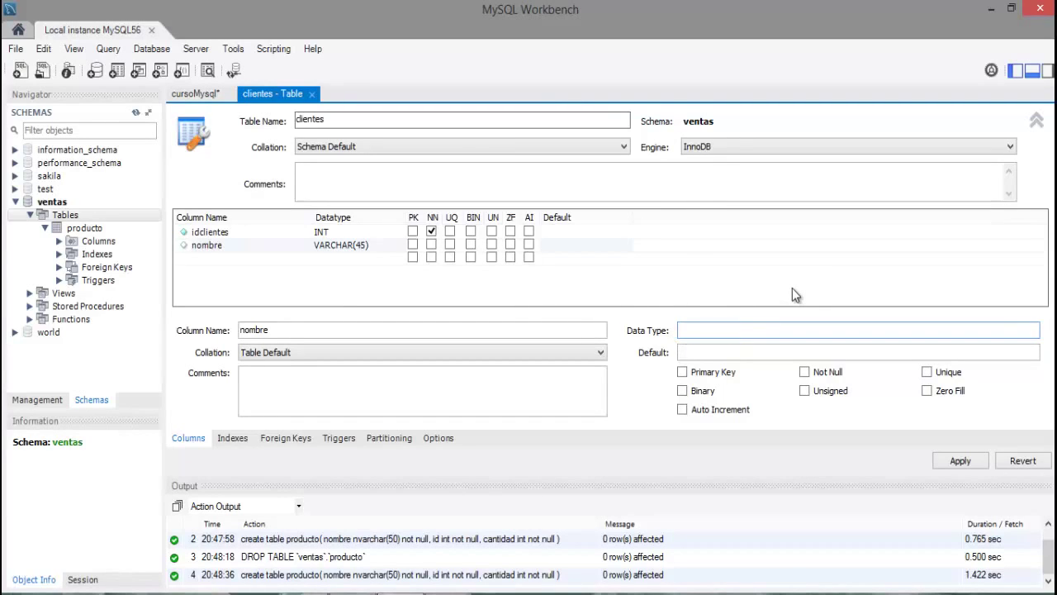
click(388, 252)
click(633, 321)
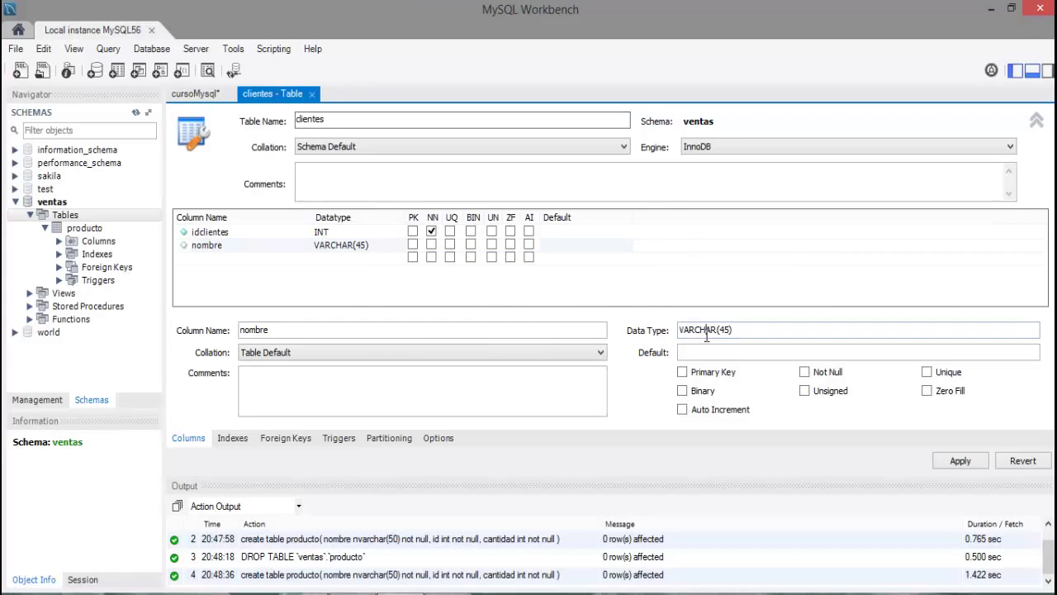
Try to change the nombre column's datatype to VARCHAR() without specifying a length.
click(394, 246)
click(397, 246)
click(398, 246)
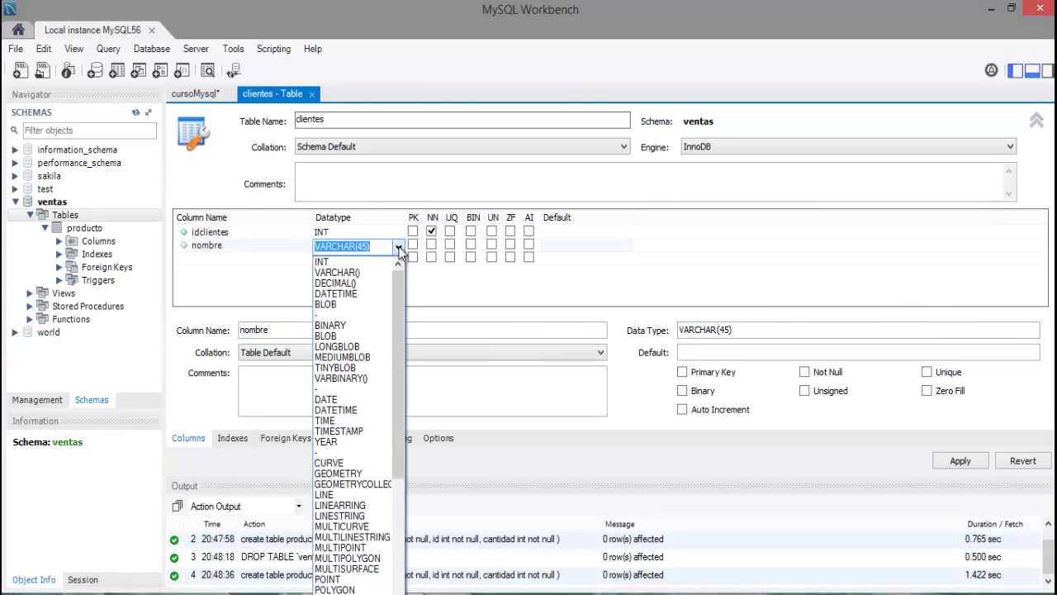
drag(396, 307, 408, 469)
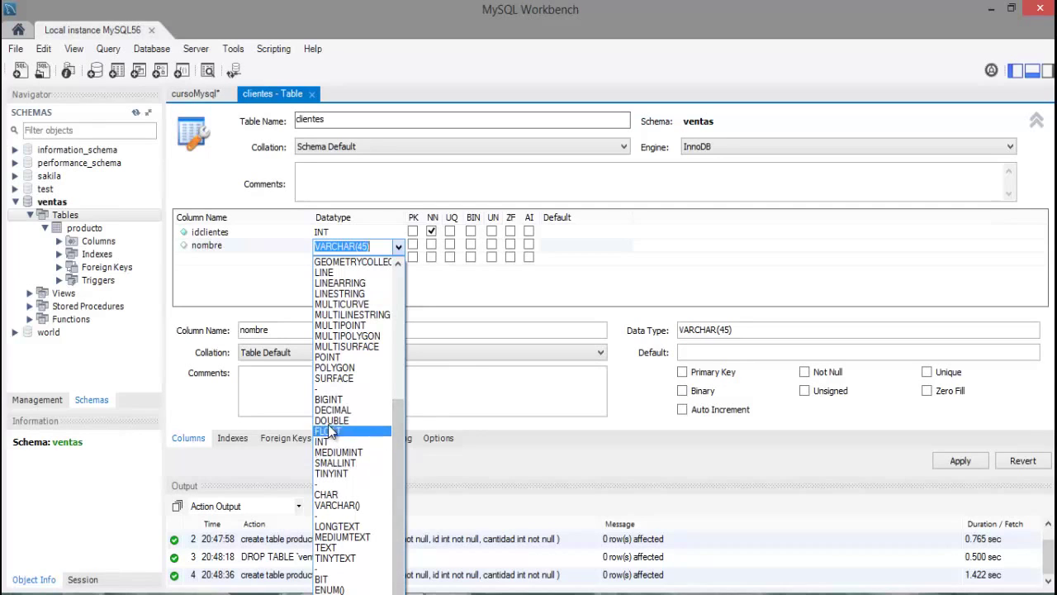
scroll(363, 322, up, 7)
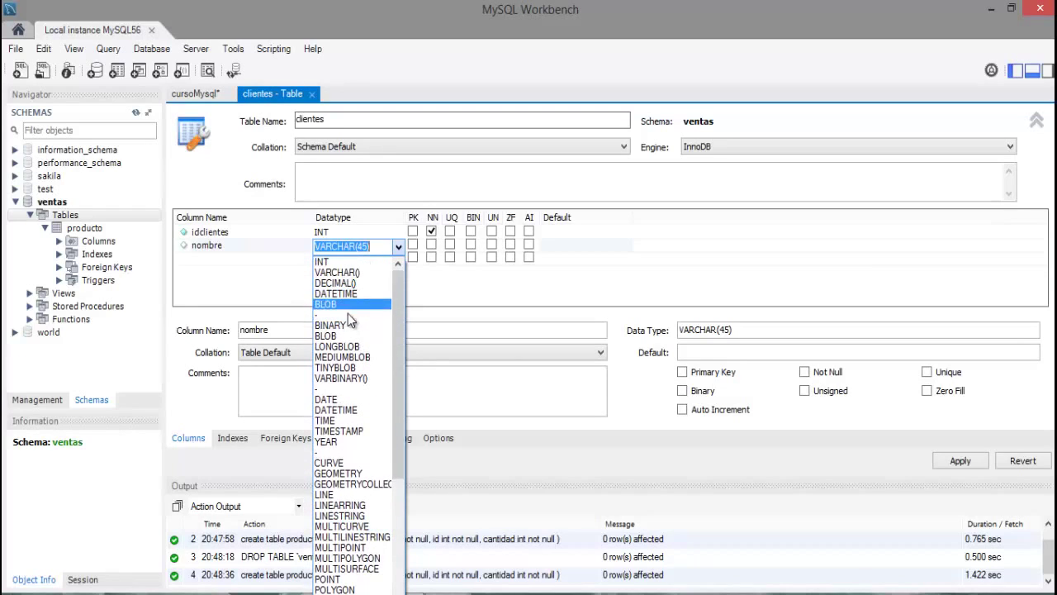
scroll(363, 357, down, 7)
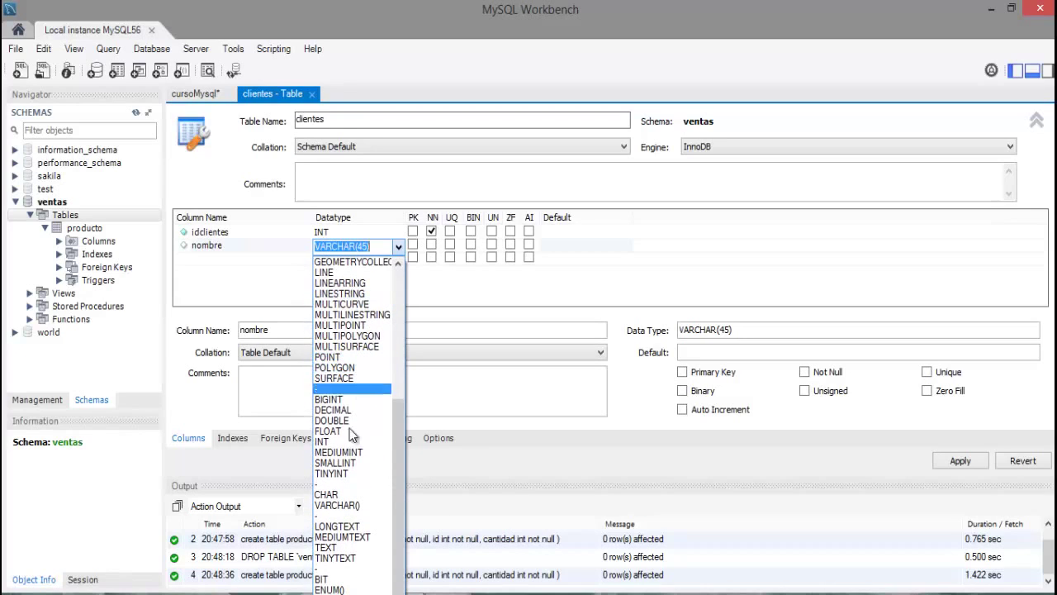
click(340, 503)
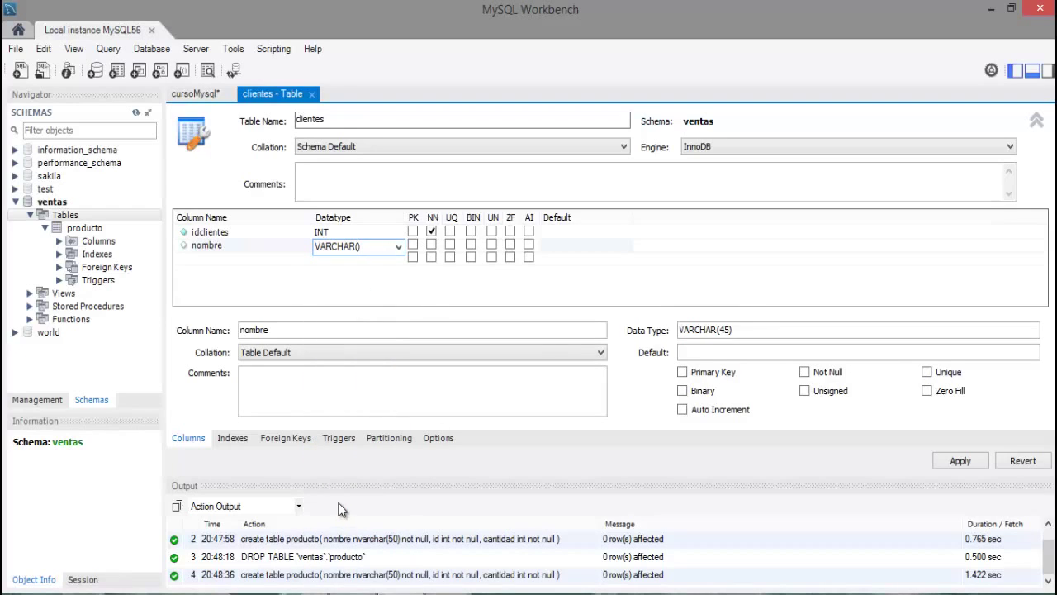
click(721, 335)
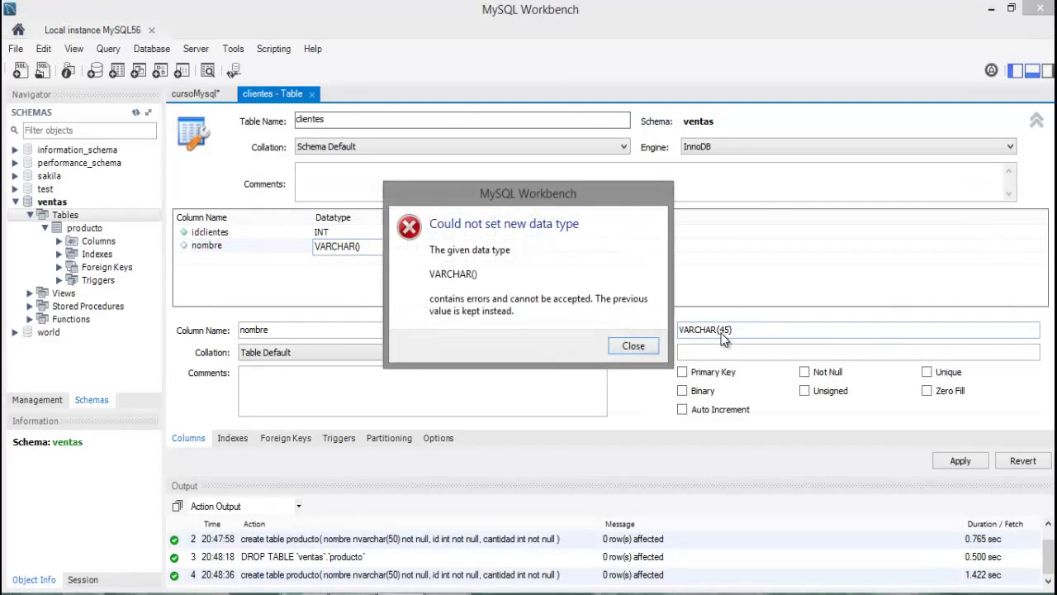
click(632, 346)
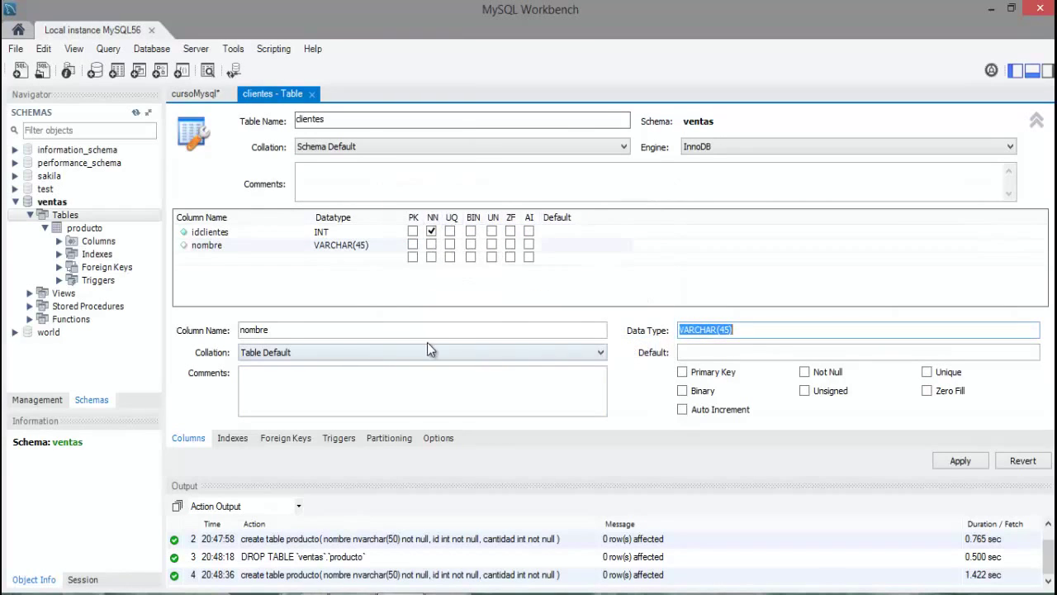
click(330, 246)
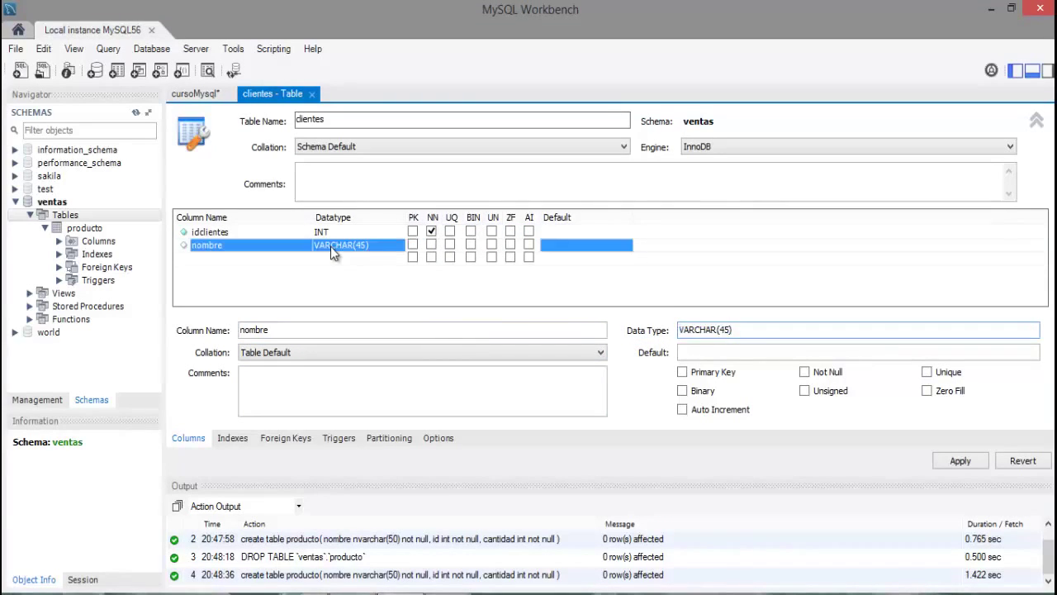
click(373, 247)
click(359, 284)
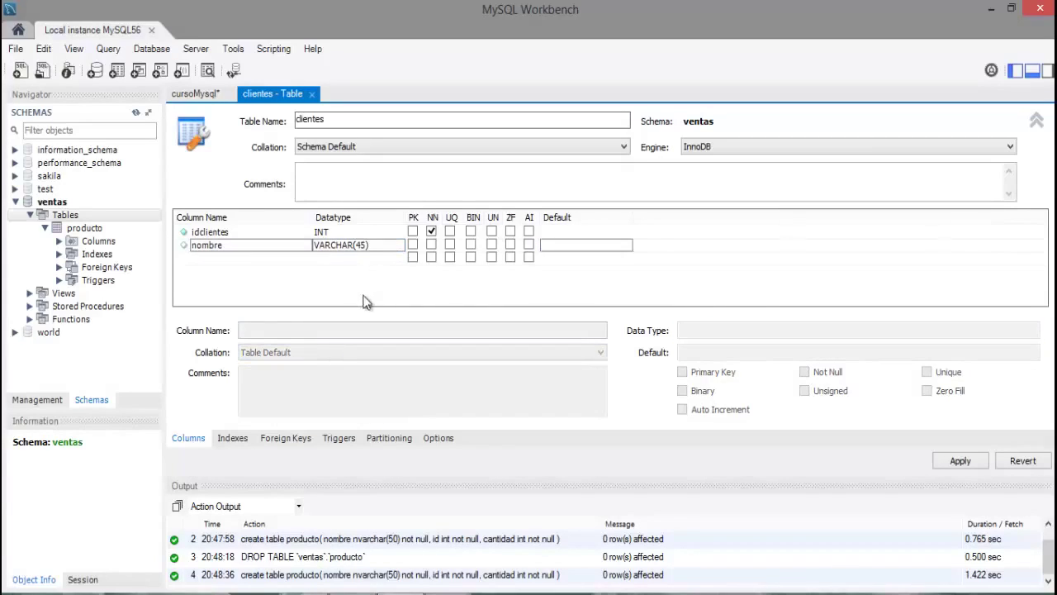
click(382, 246)
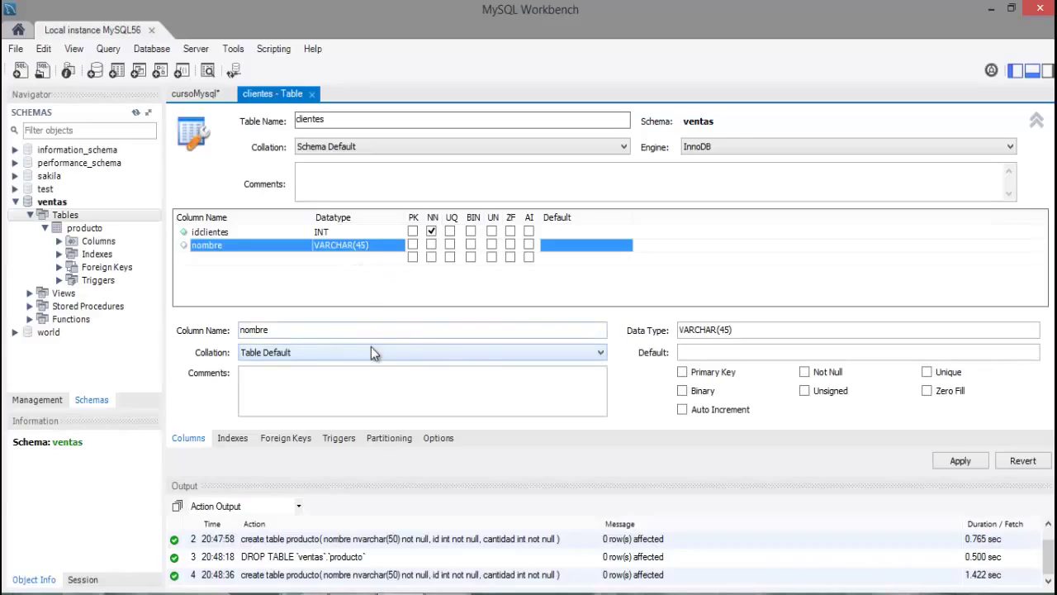
click(284, 331)
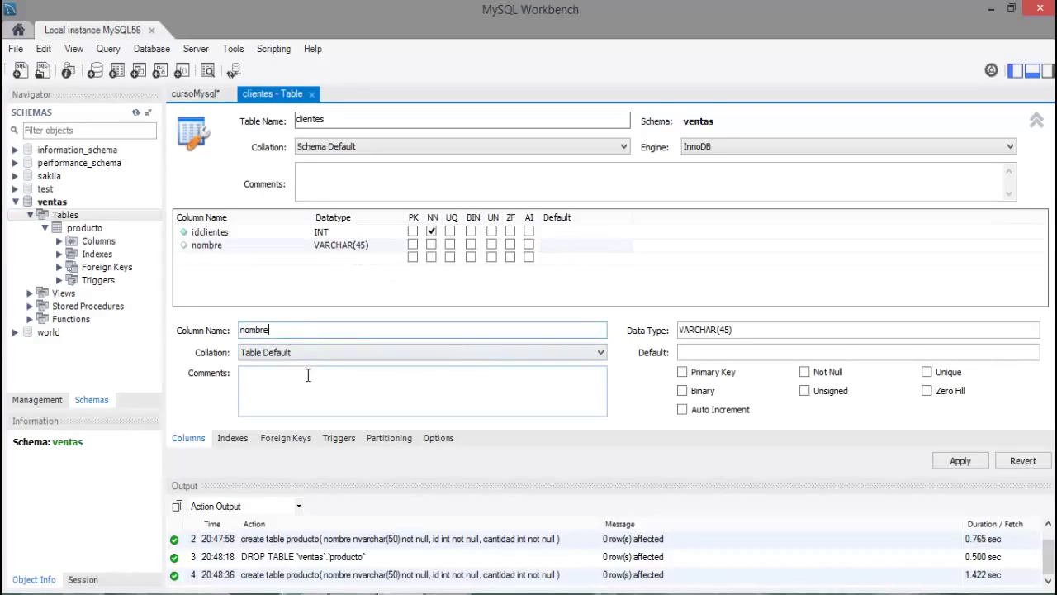
click(307, 375)
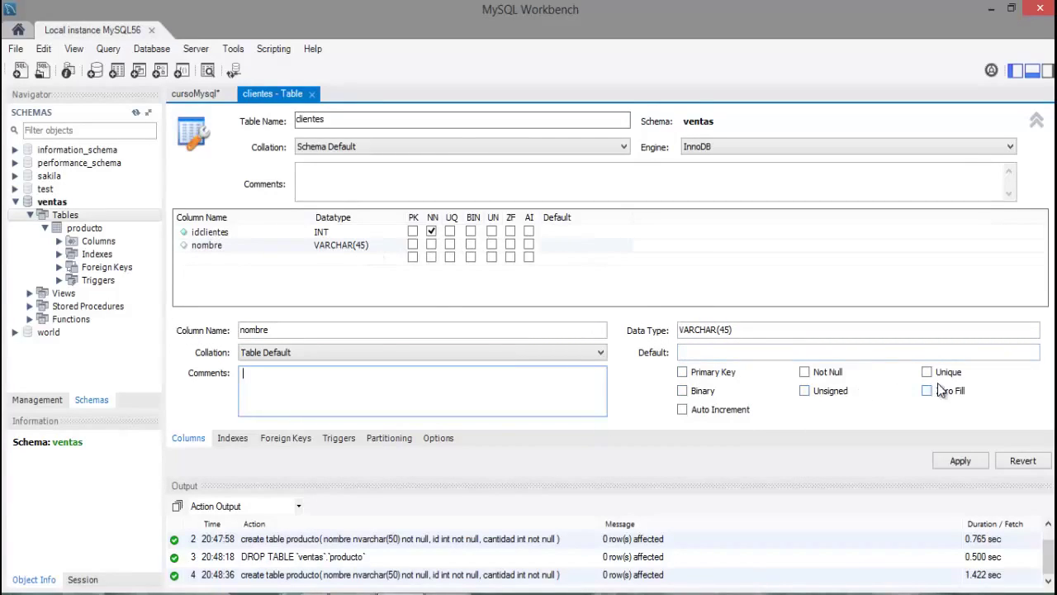
Add a third column named telefono with the default VARCHAR(45) datatype, and enable Not Null for both nombre and telefono.
click(194, 258)
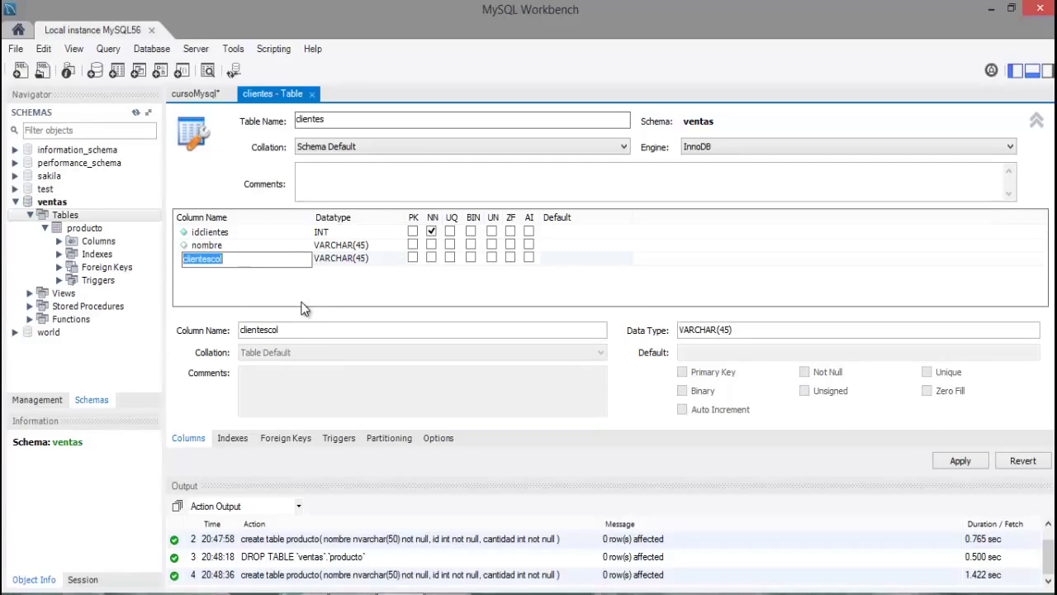
text(nu)
key(BackSpace)
text(tele)
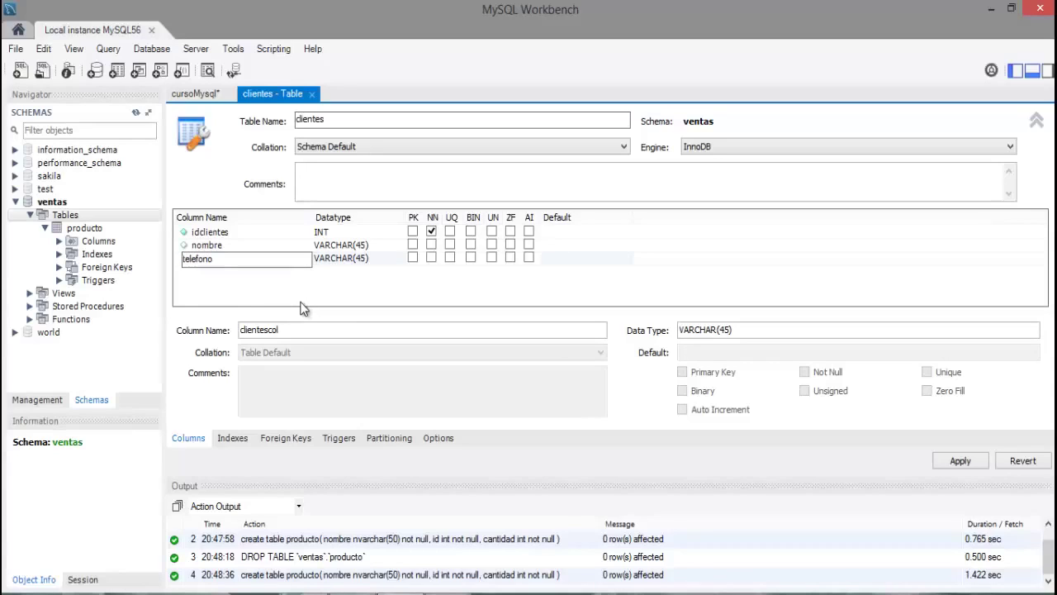
click(351, 260)
click(357, 260)
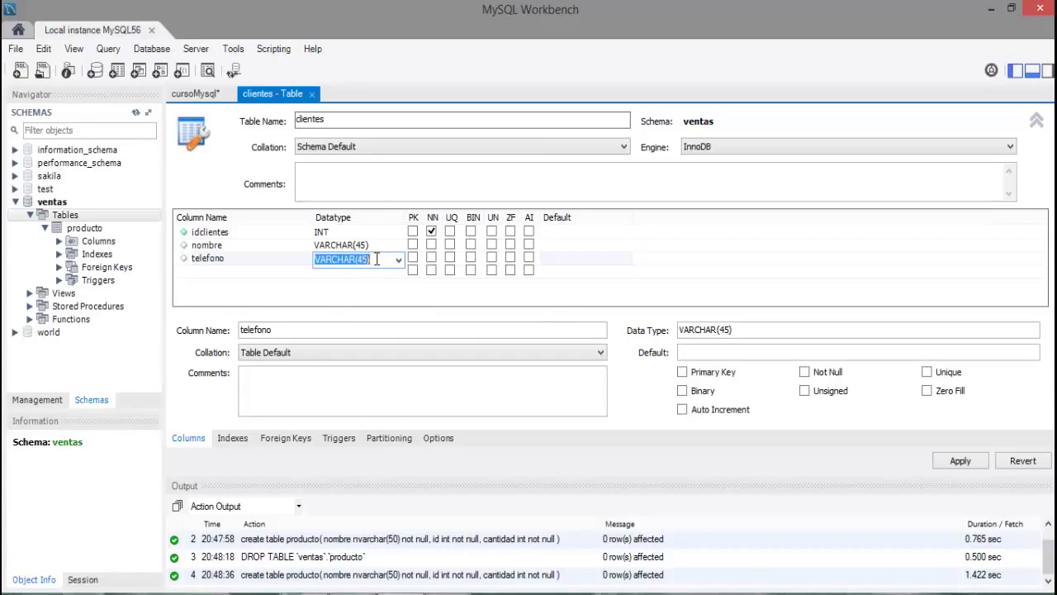
click(431, 257)
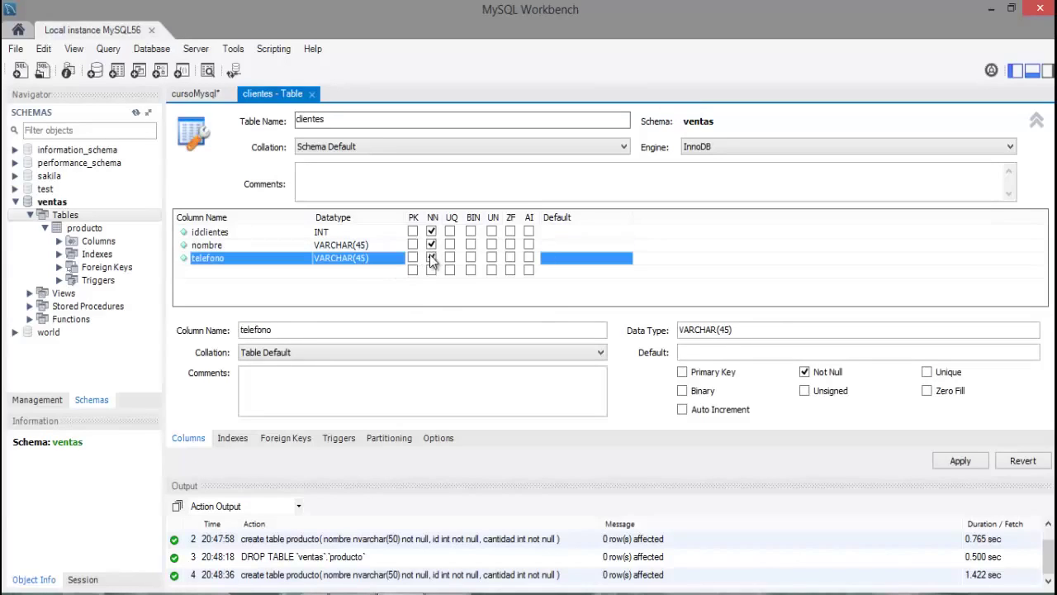
click(381, 284)
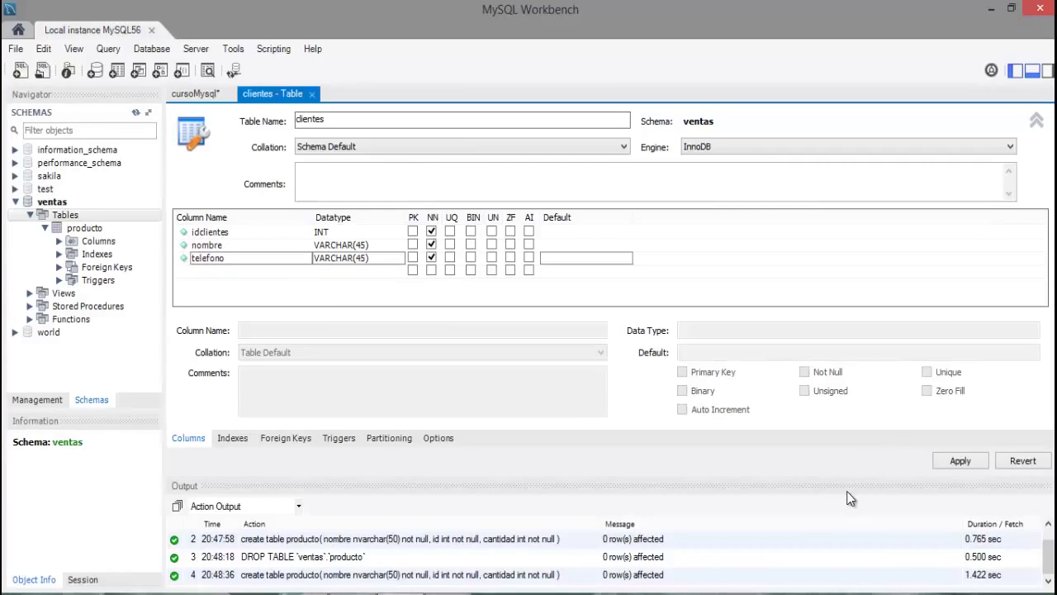
Generate the SQL script for the clientes table and review the schema and table name in its CREATE TABLE statement.
click(960, 463)
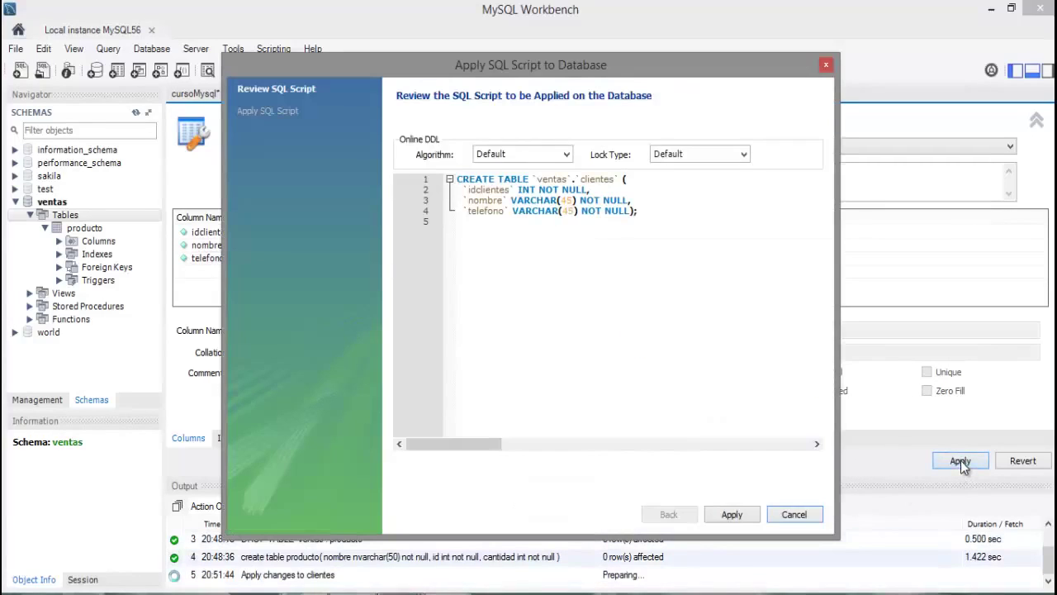
drag(484, 67, 341, 26)
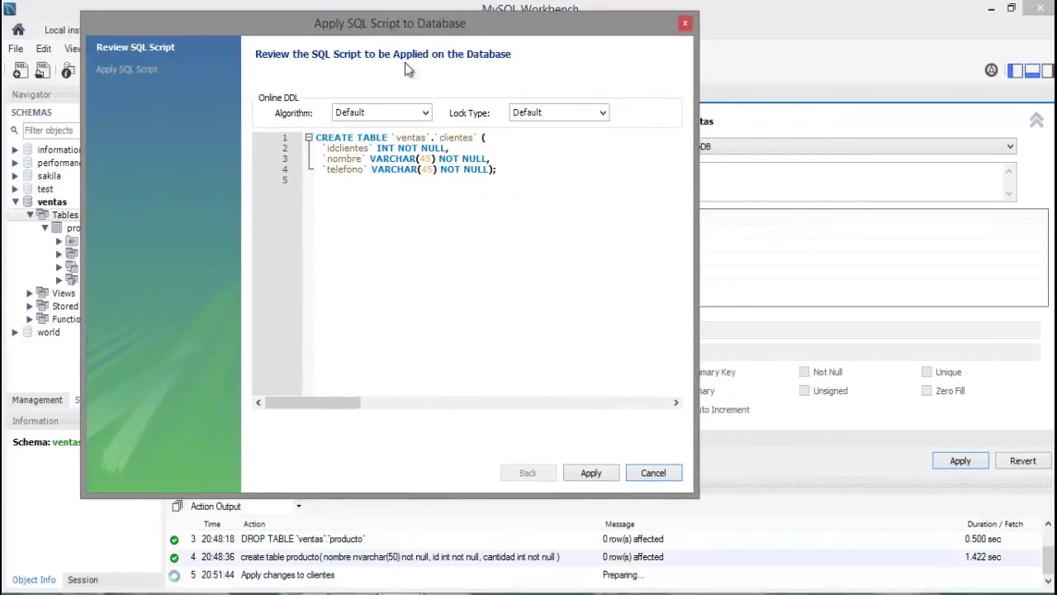
drag(505, 186, 310, 135)
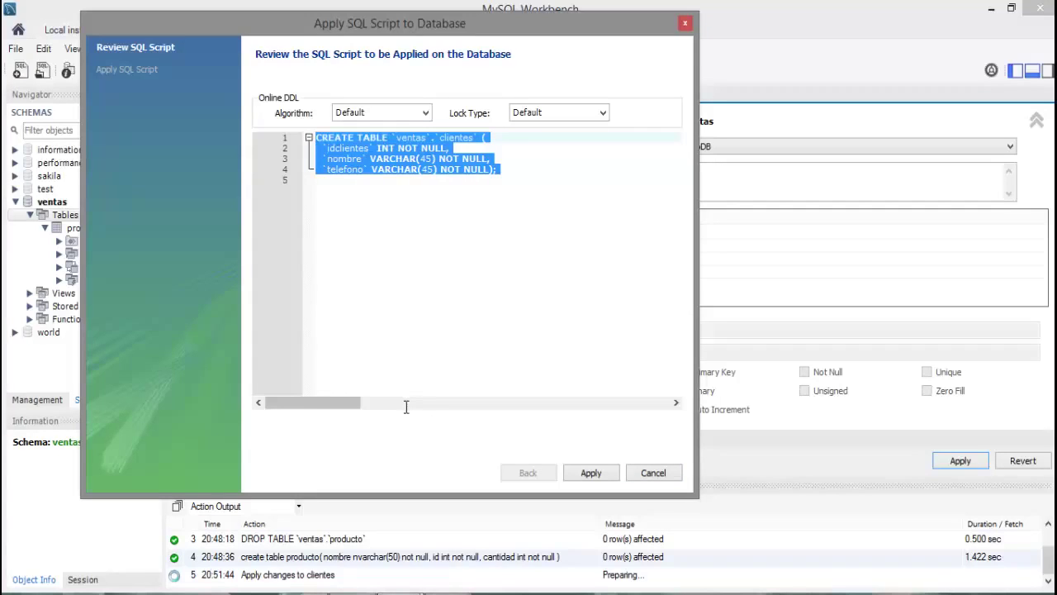
click(372, 159)
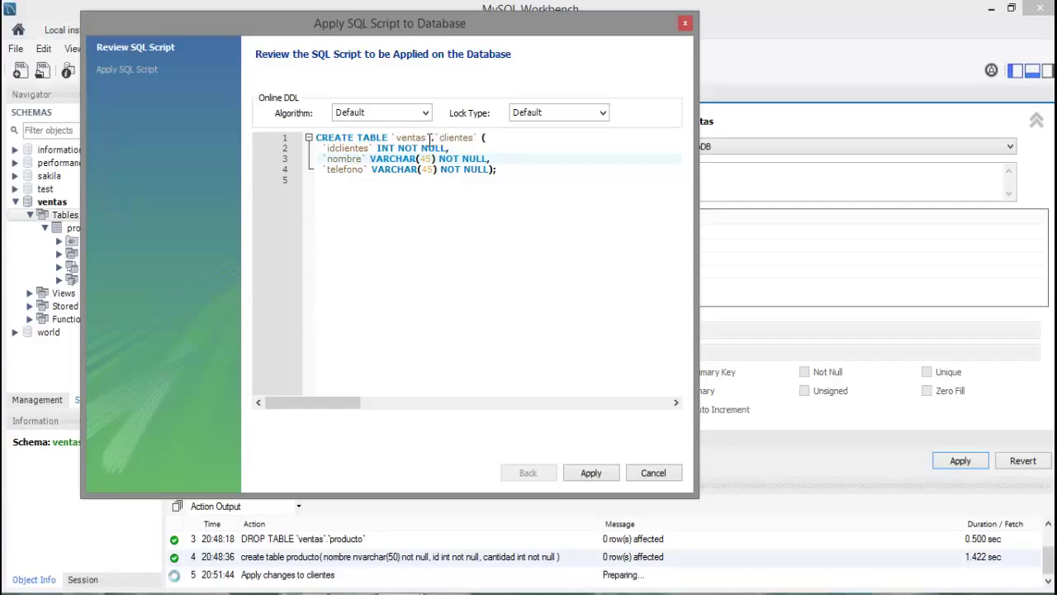
drag(444, 137, 464, 139)
click(404, 138)
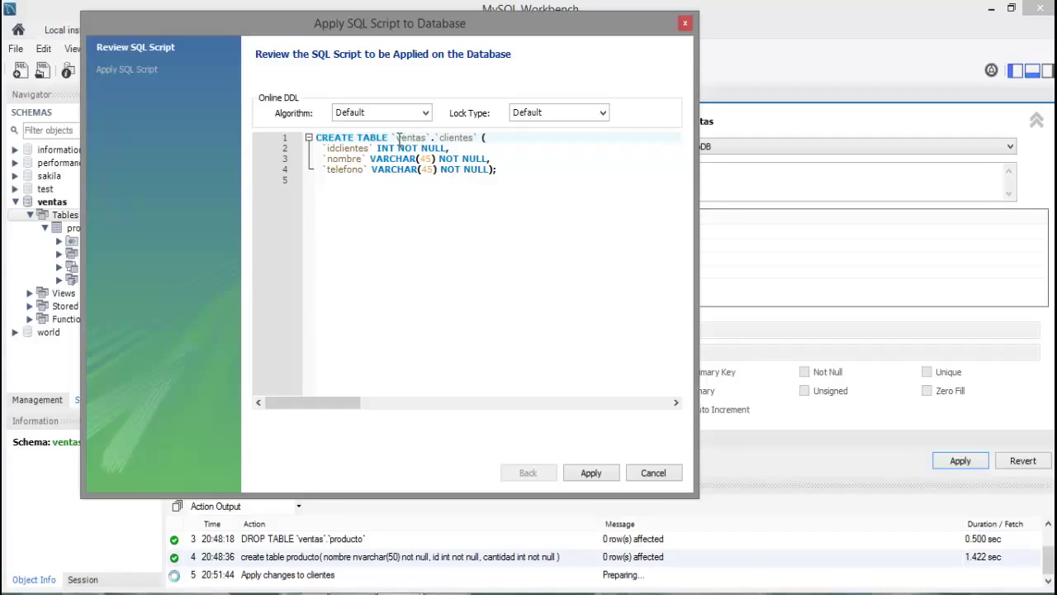
double_click(405, 138)
drag(439, 137, 472, 139)
click(413, 138)
drag(322, 148, 475, 160)
key(Down)
key(Down)
key(Down)
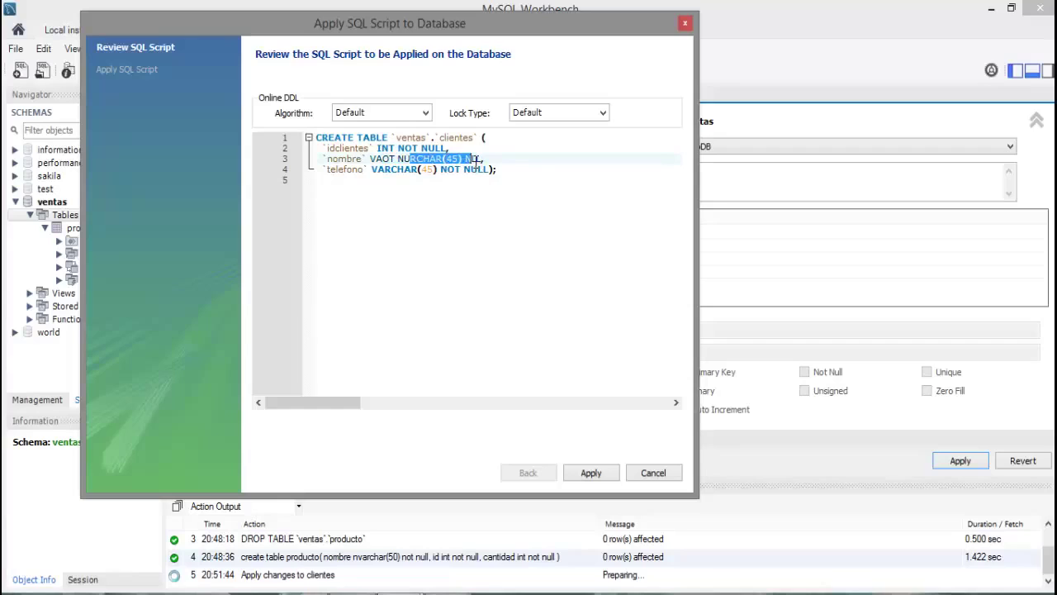
click(478, 235)
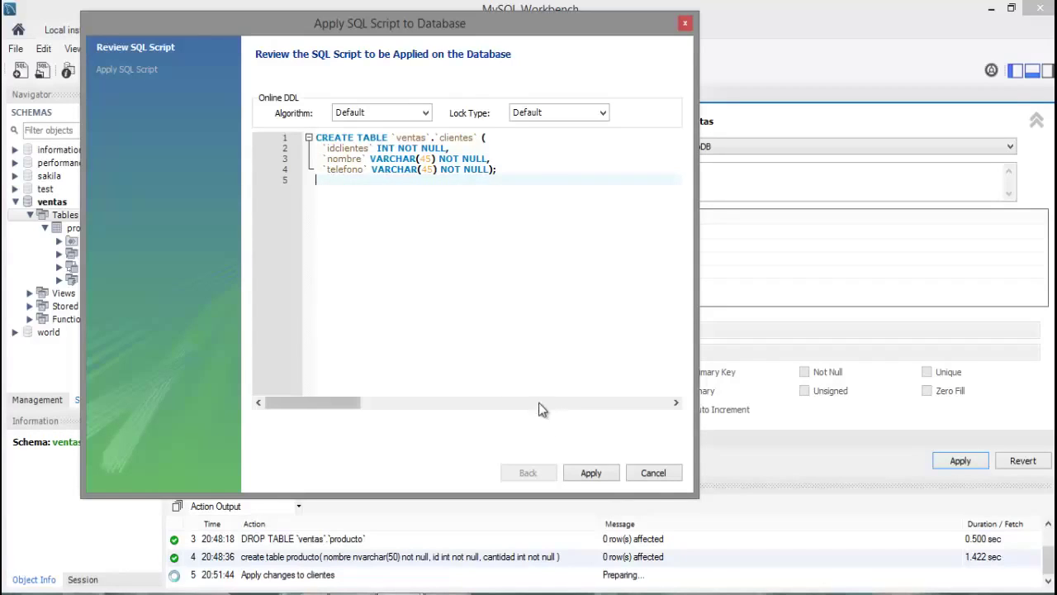
Apply the CREATE TABLE script to the database, finish the wizard and close the clientes table editor.
click(591, 473)
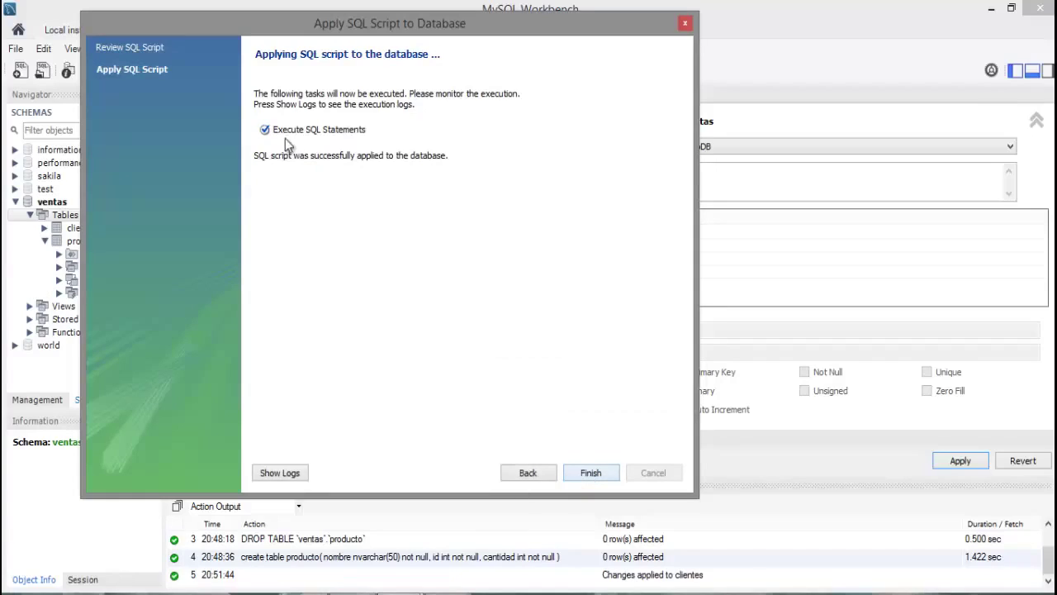
click(281, 473)
click(590, 472)
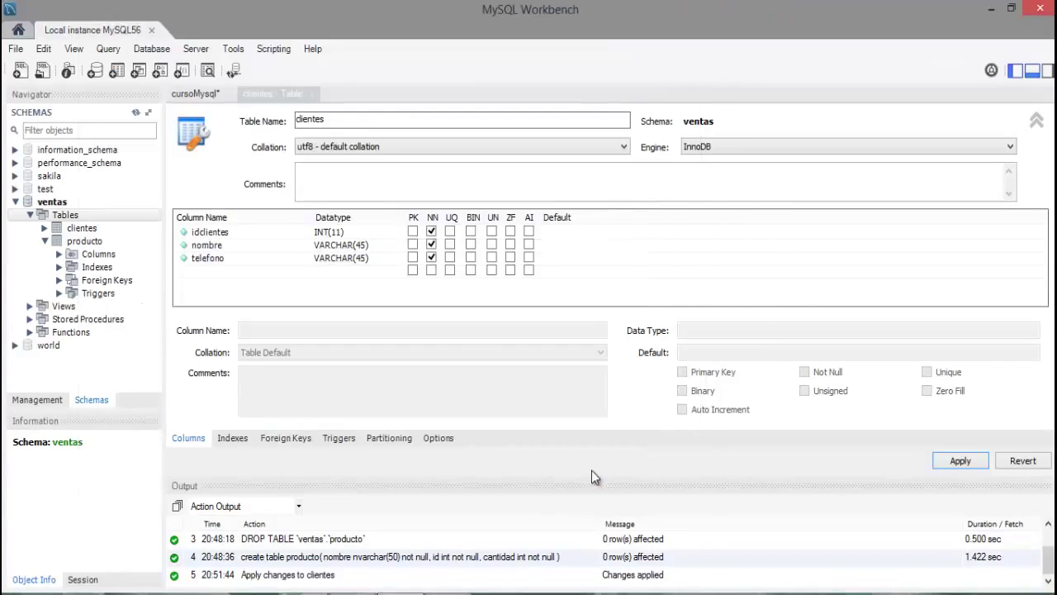
click(311, 94)
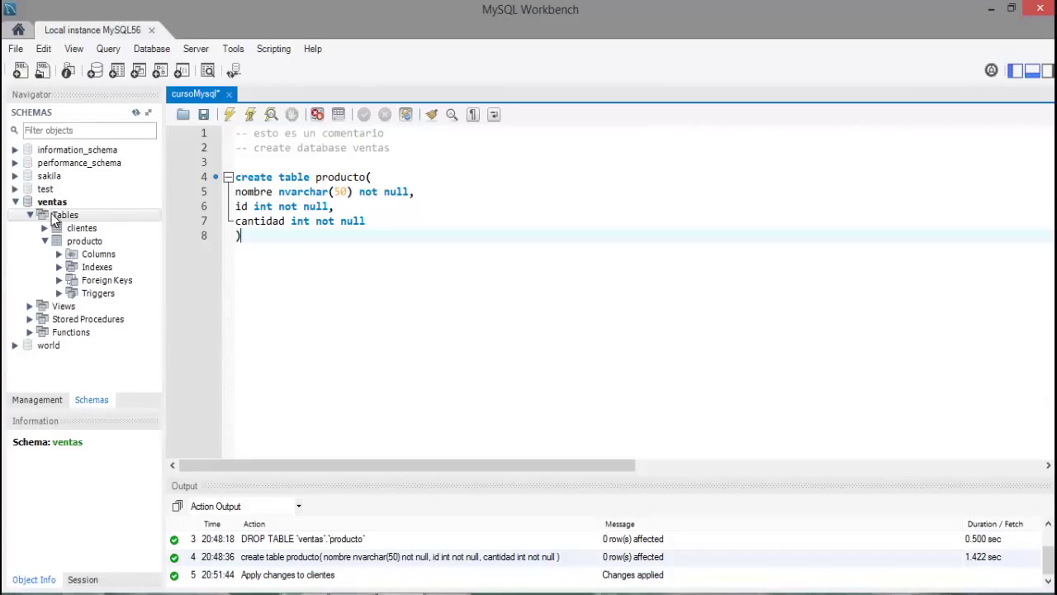
Inspect the clientes table's column information in the ventas schema and collapse the producto table's entries.
click(87, 230)
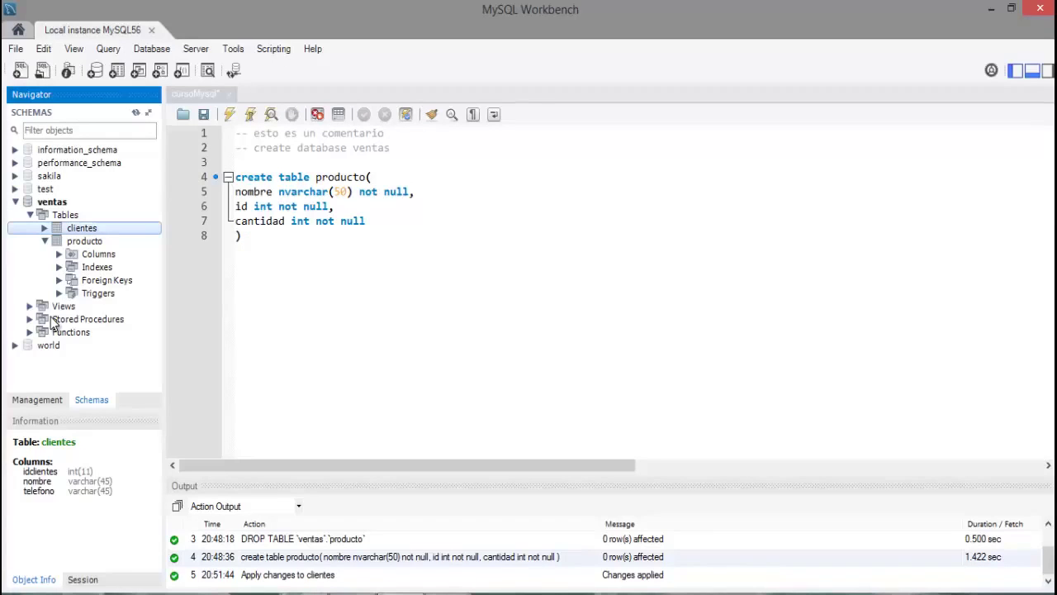
click(46, 241)
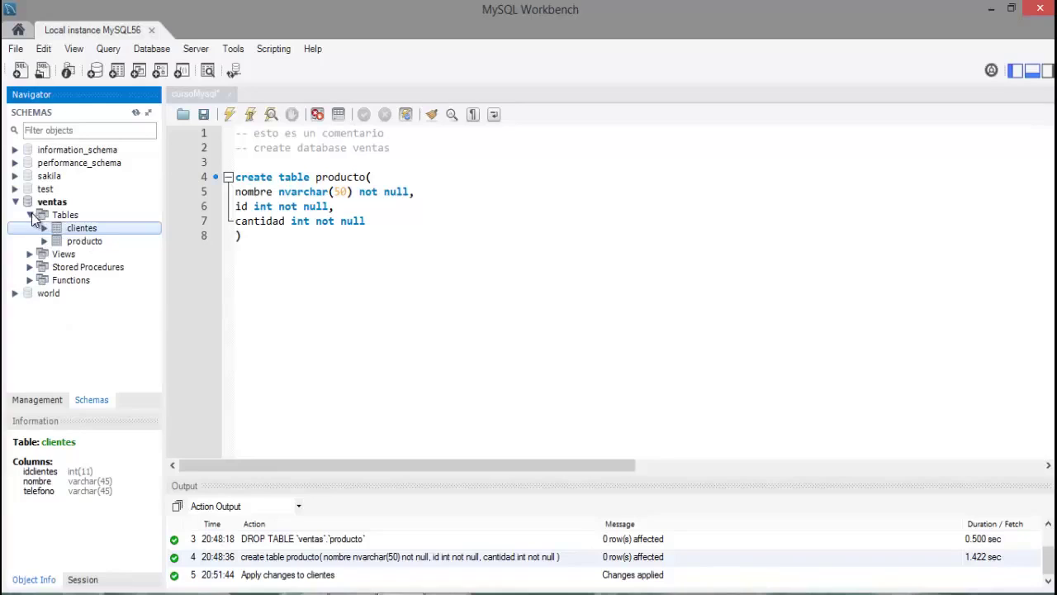
click(316, 283)
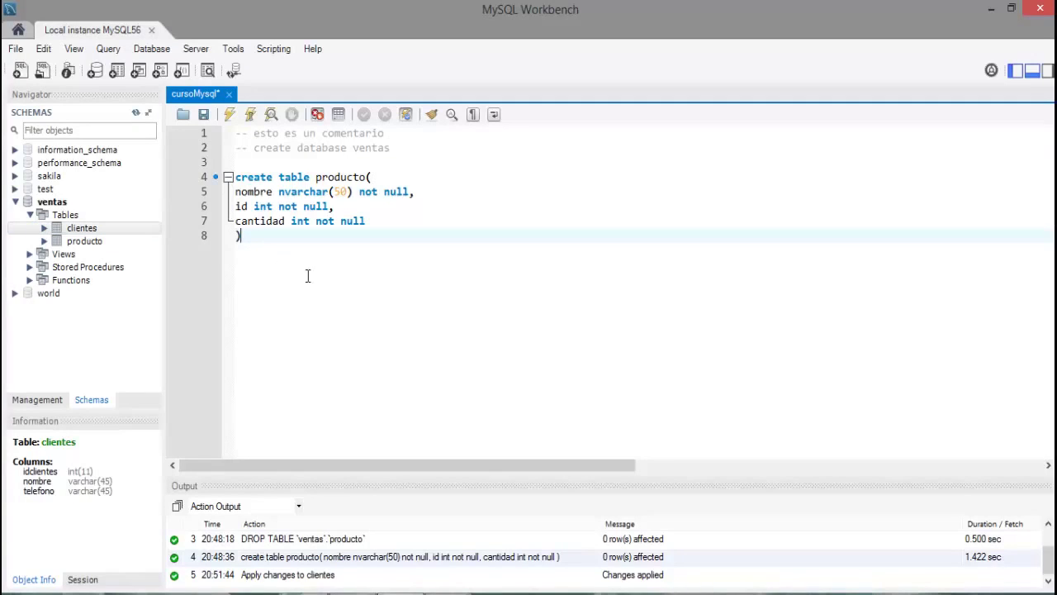